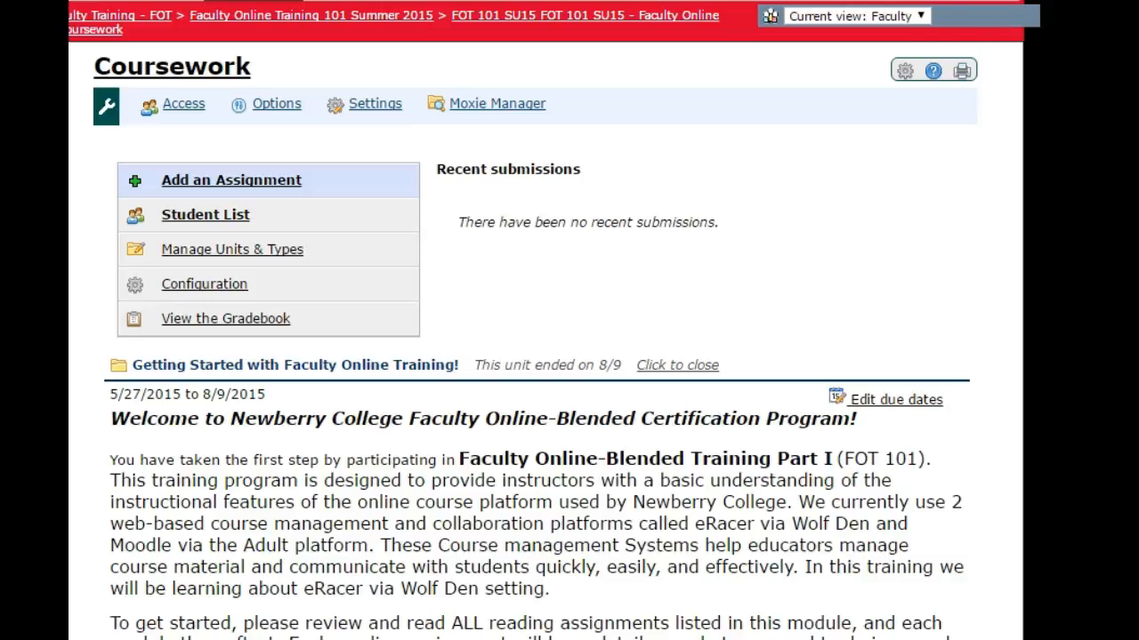
Add a new coursework assignment using the Basic format
{"action": "left_click", "coordinate": [240, 179]}
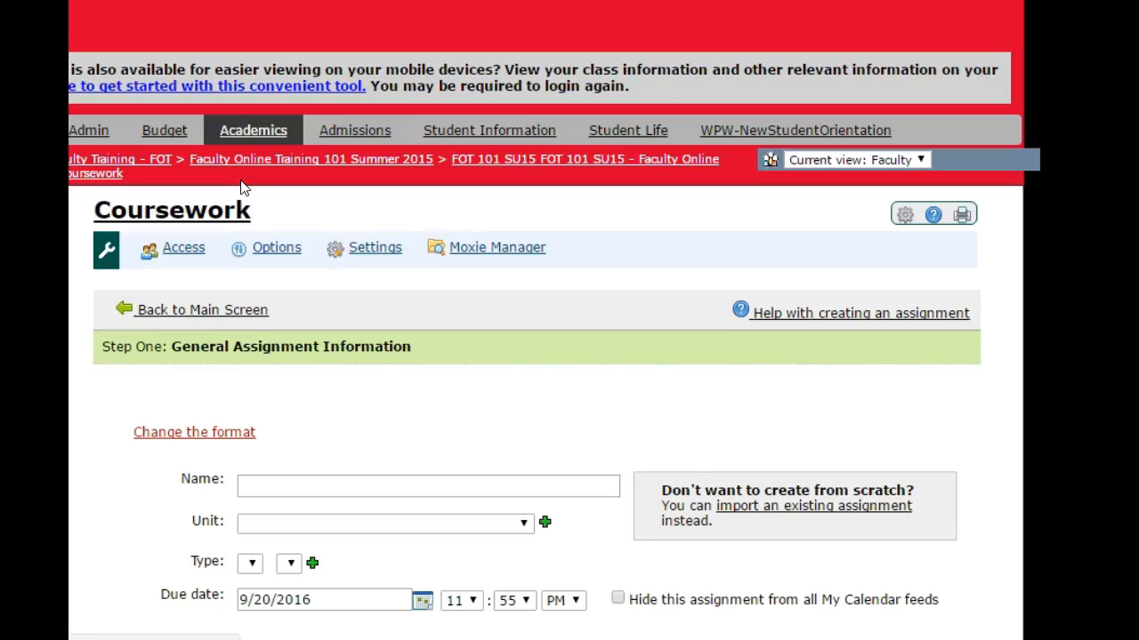
{"action": "left_click", "coordinate": [267, 383]}
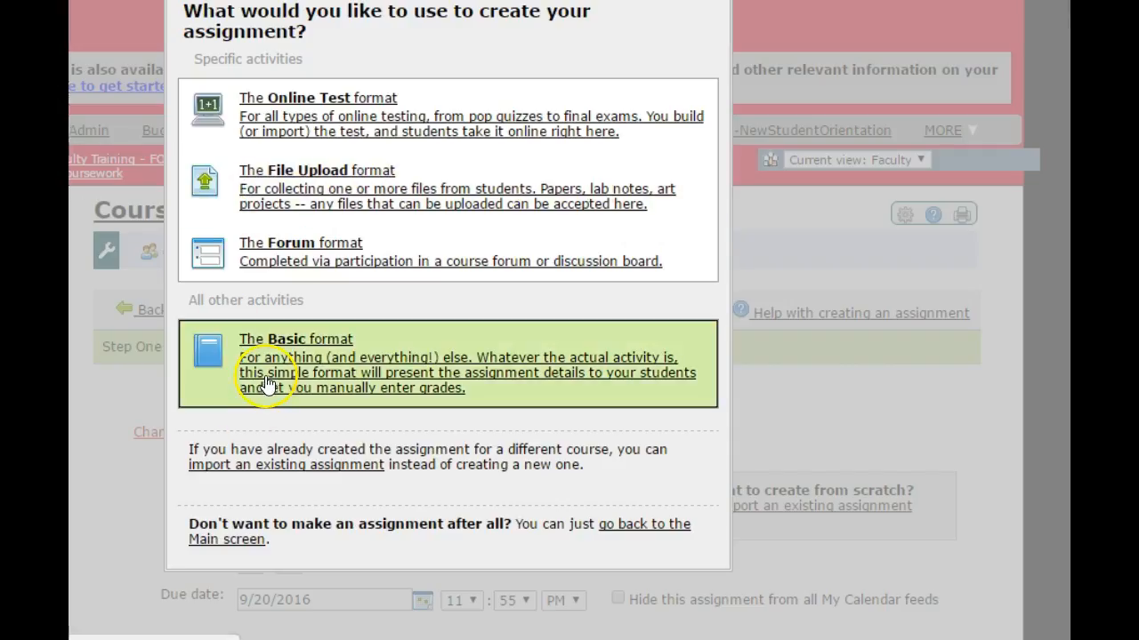
{"action": "left_click", "coordinate": [330, 390]}
{"action": "left_click", "coordinate": [294, 365]}
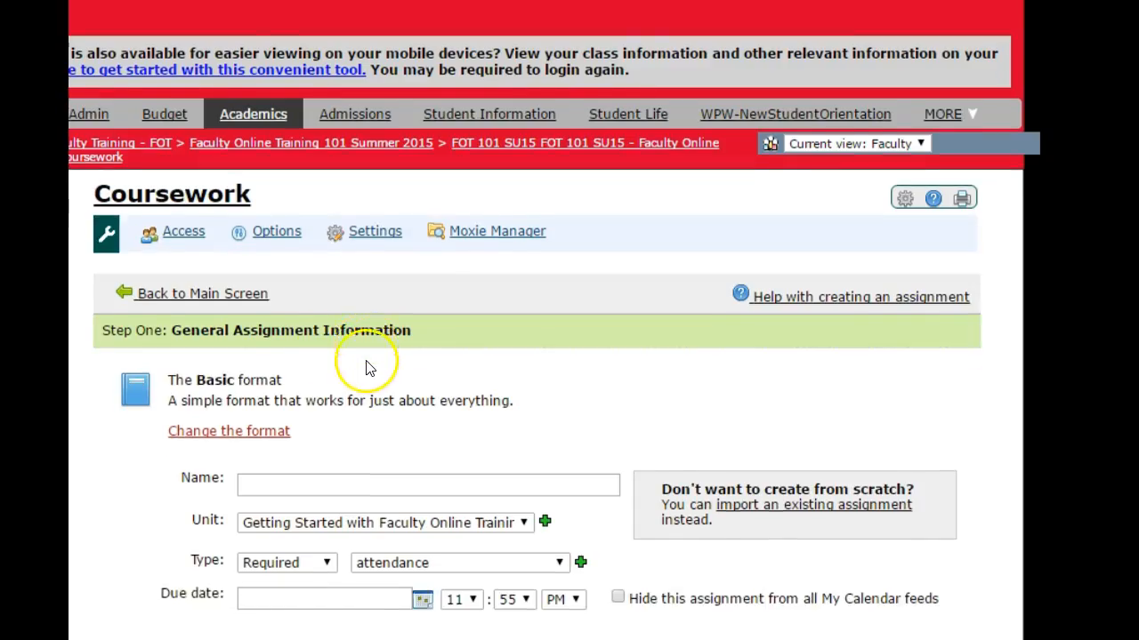
Name the new assignment "Turnitin Paper for this Demo"
{"action": "scroll", "coordinate": [369, 368], "scroll_direction": "down", "scroll_amount": 1}
{"action": "scroll", "coordinate": [368, 364], "scroll_direction": "down", "scroll_amount": 2}
{"action": "left_click", "coordinate": [294, 289]}
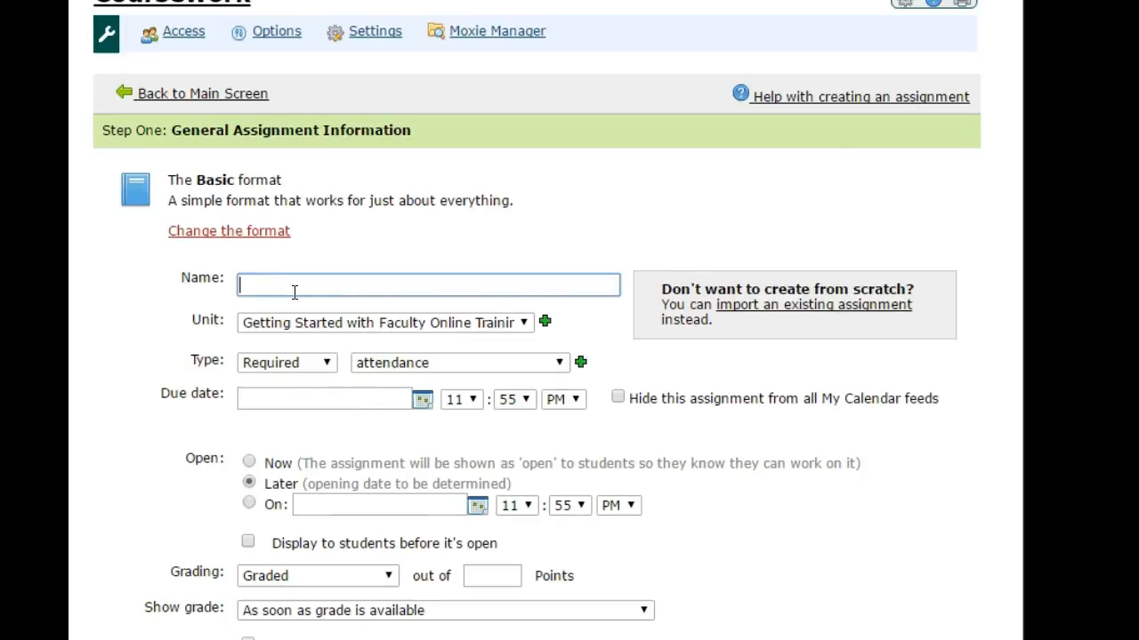
{"action": "type", "text": "Turnitin Paper for "}
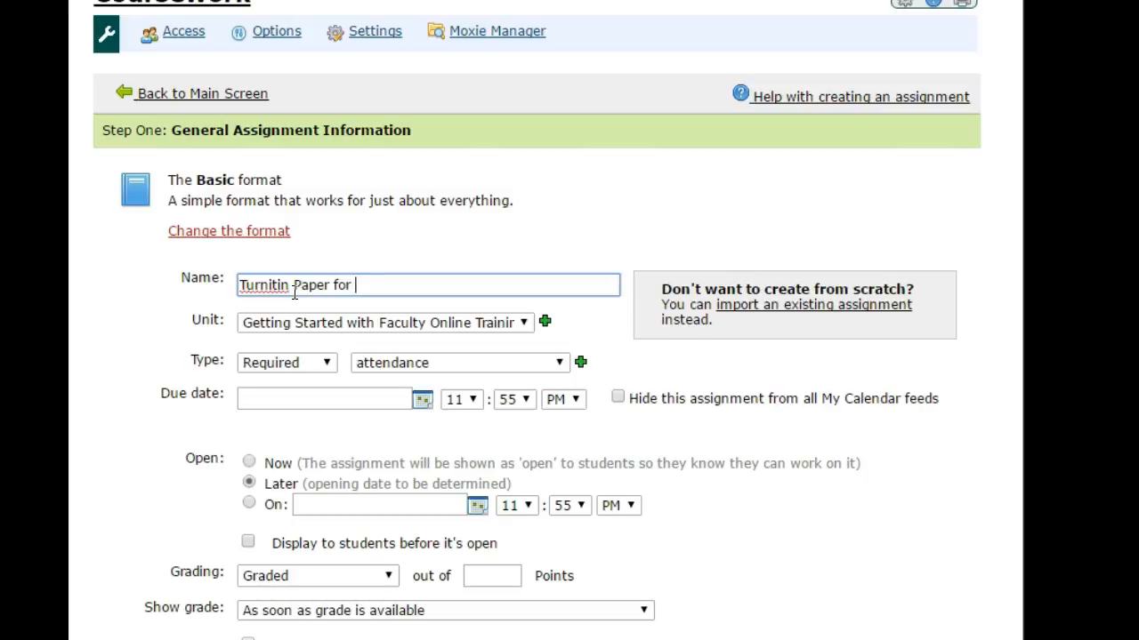
{"action": "type", "text": "this Demo"}
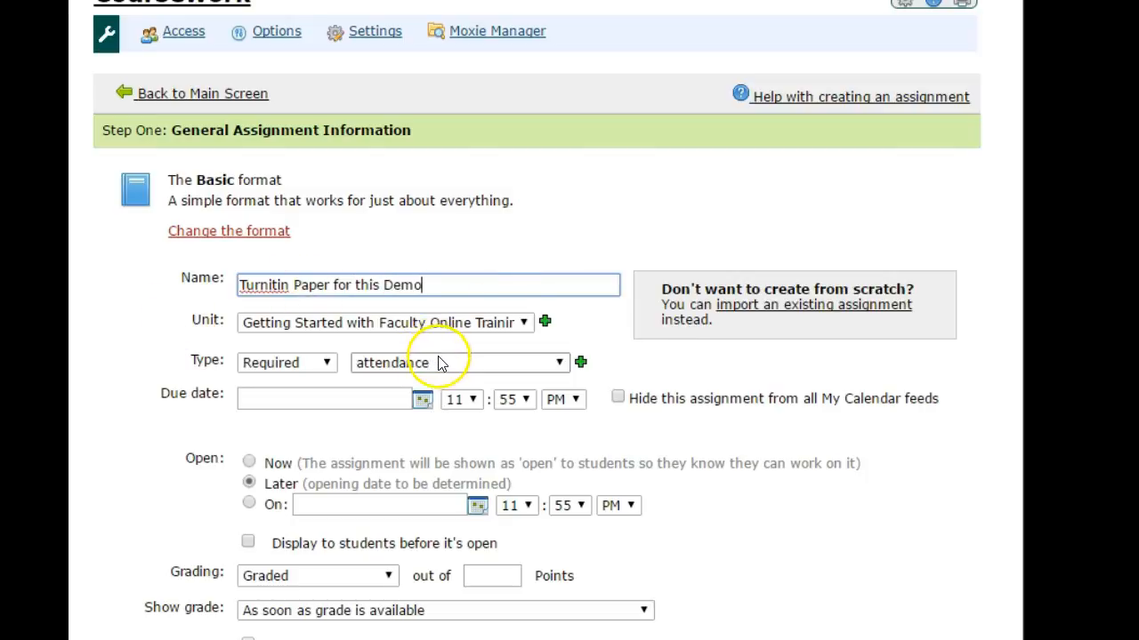
Keep the assignment in the Getting Started with Faculty Online Training! unit and set its type to Paper
{"action": "left_click", "coordinate": [369, 323]}
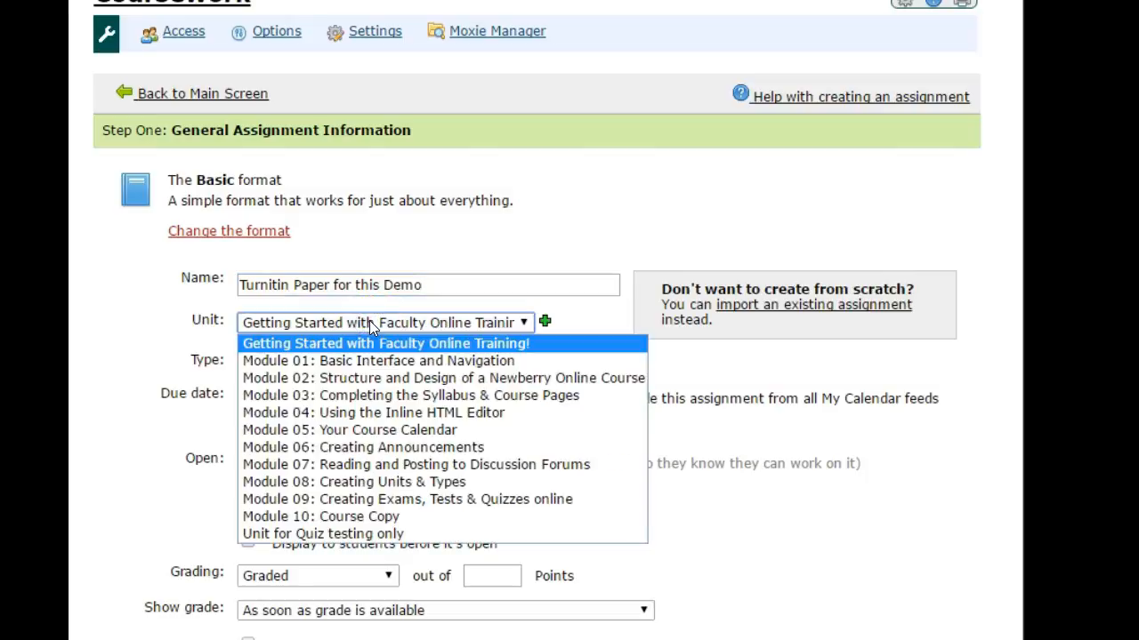
{"action": "left_click", "coordinate": [370, 322]}
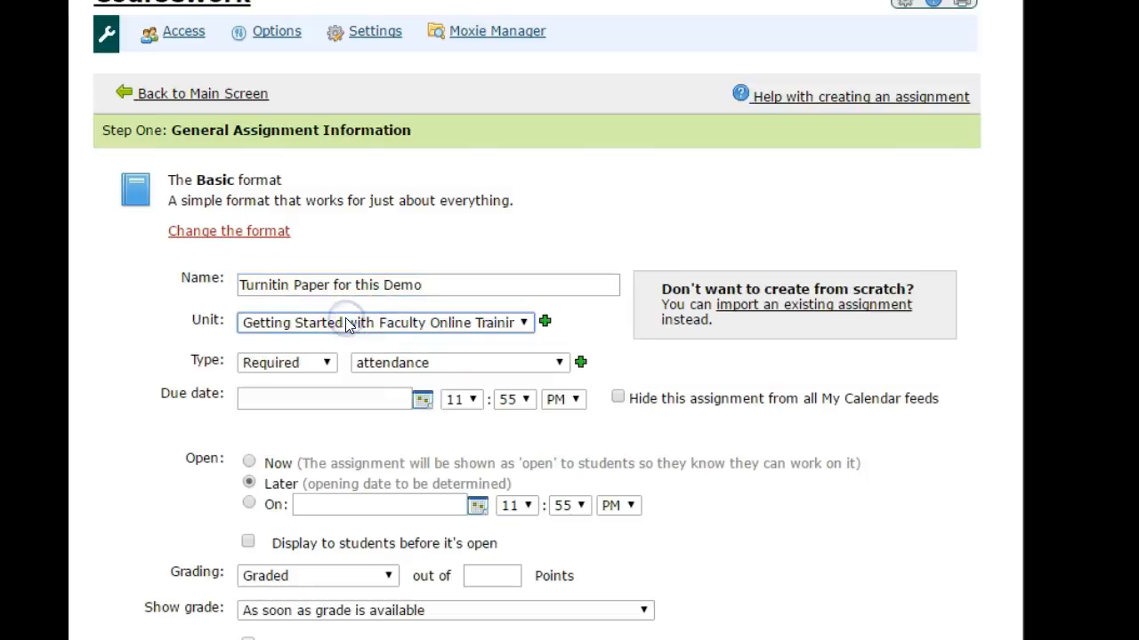
{"action": "left_click", "coordinate": [405, 362]}
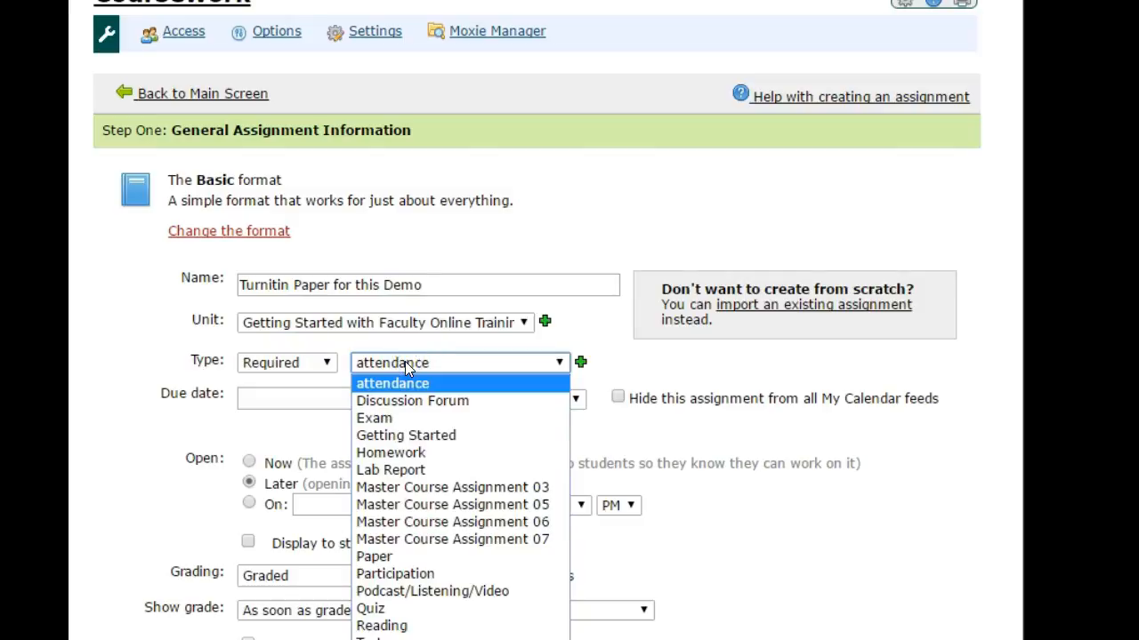
{"action": "left_click", "coordinate": [373, 556]}
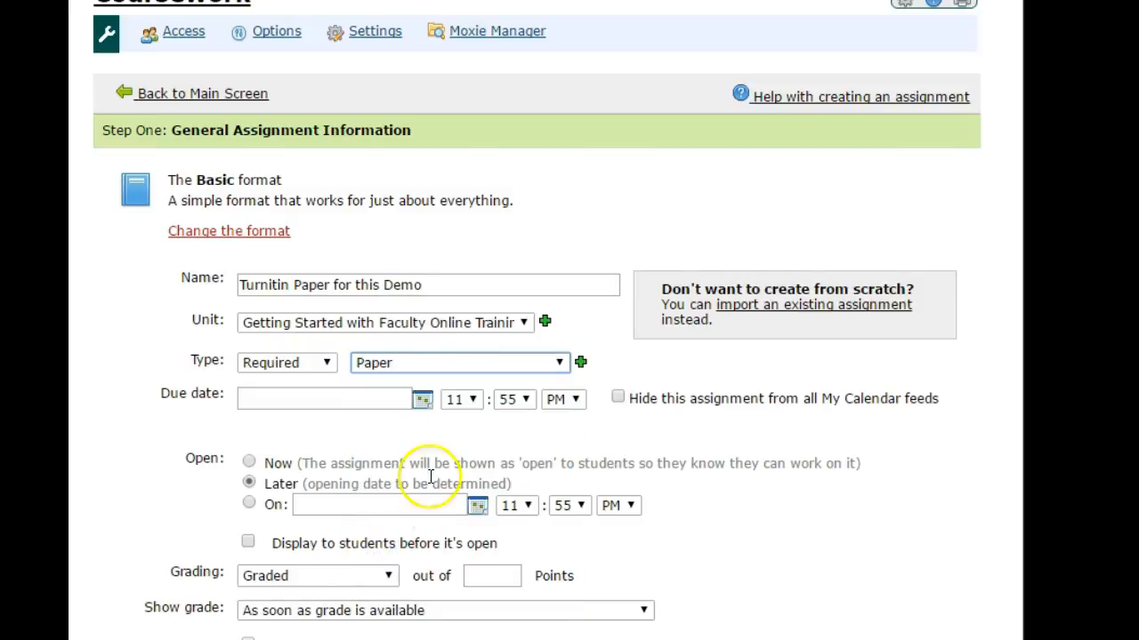
{"action": "left_click", "coordinate": [438, 372]}
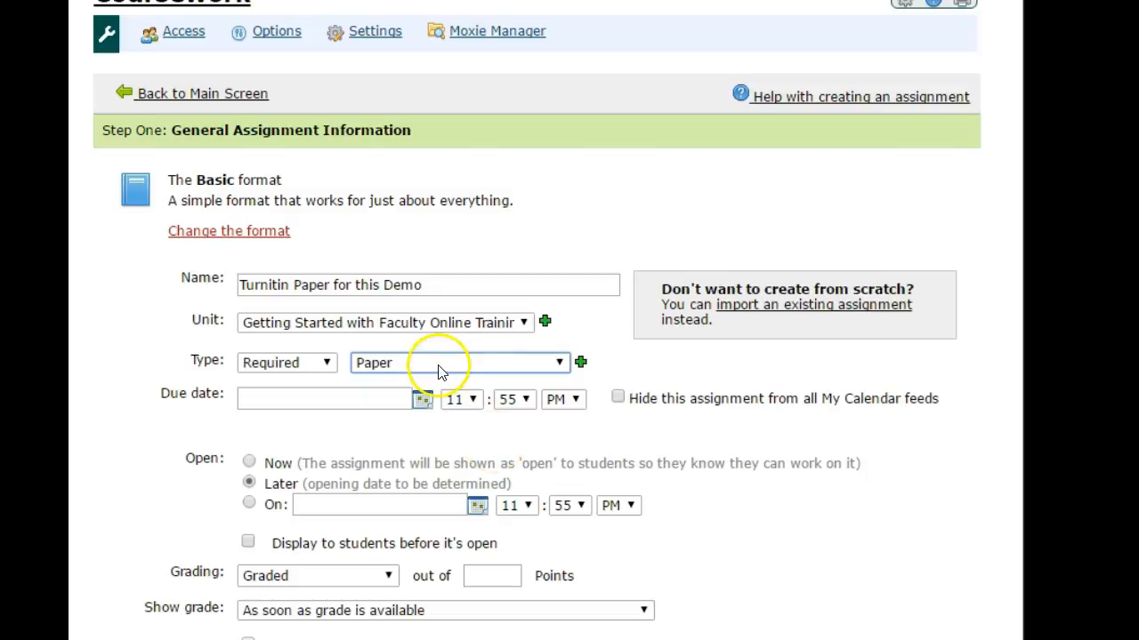
Set the assignment's due date to 9/21/2016 and make it open to students Now
{"action": "left_click", "coordinate": [422, 400]}
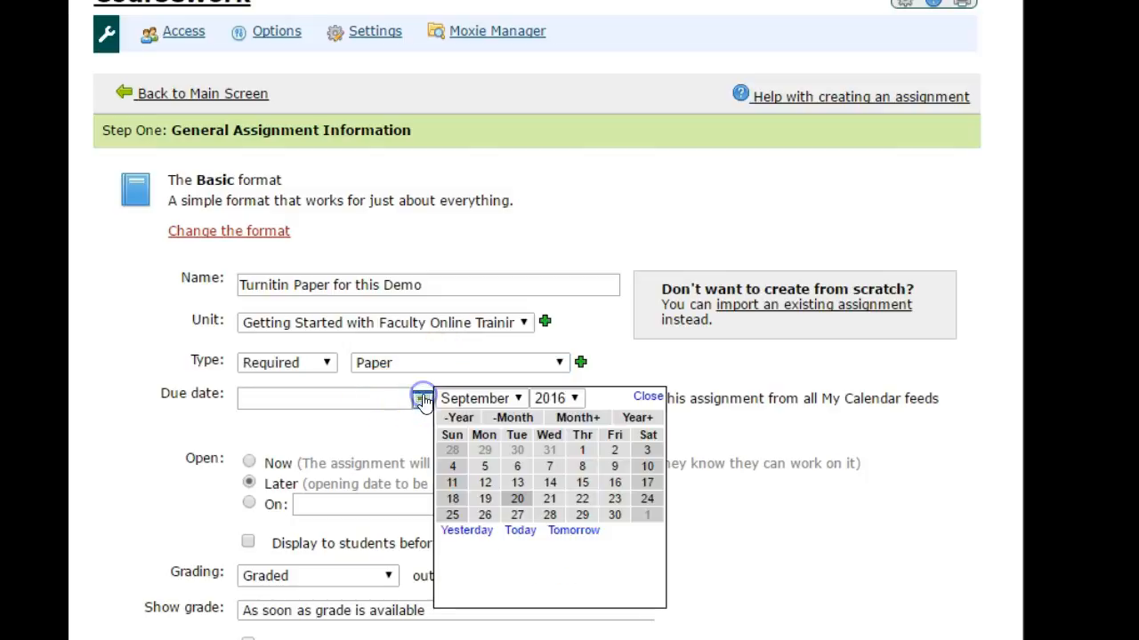
{"action": "left_click", "coordinate": [548, 500]}
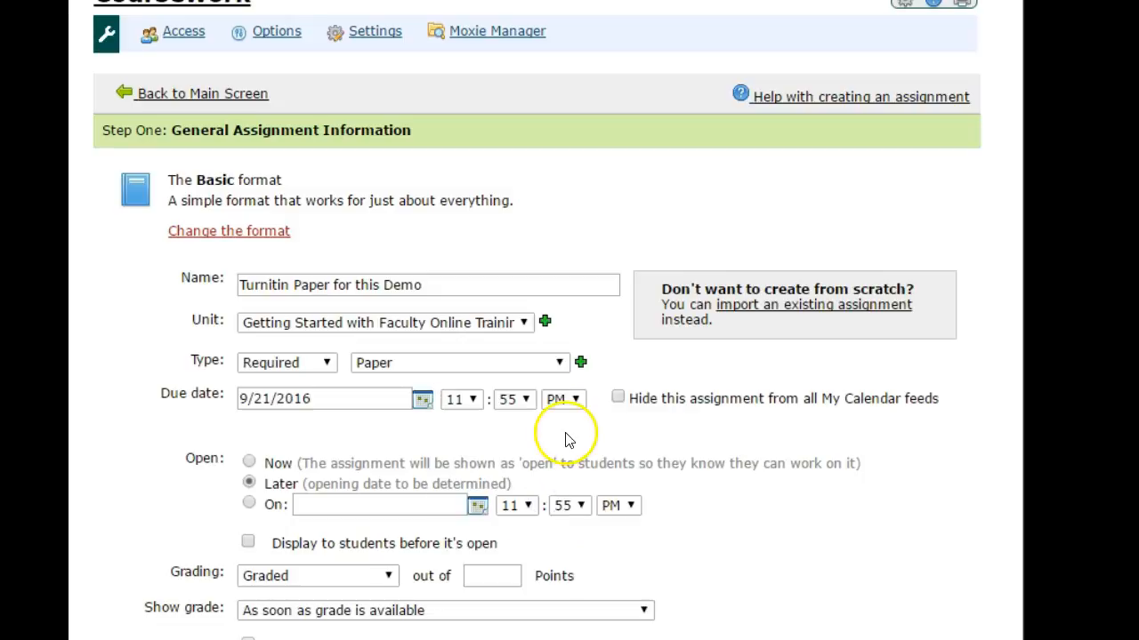
{"action": "left_click", "coordinate": [249, 463]}
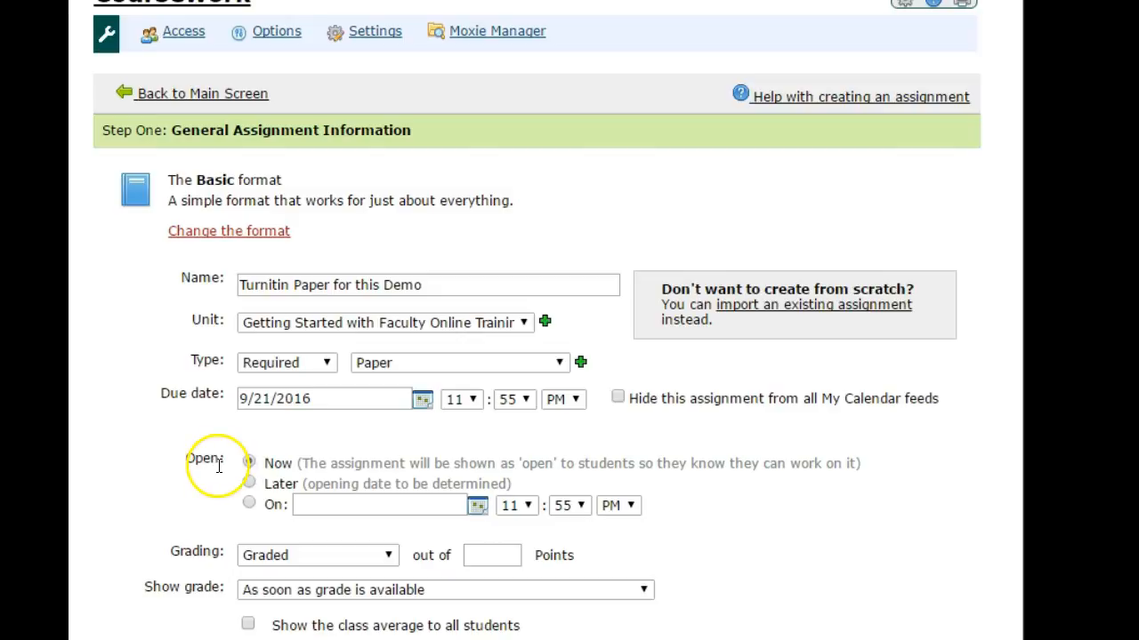
Keep the grade shown as soon as it is available and grade the assignment out of 100 points
{"action": "scroll", "coordinate": [218, 465], "scroll_direction": "down", "scroll_amount": 1}
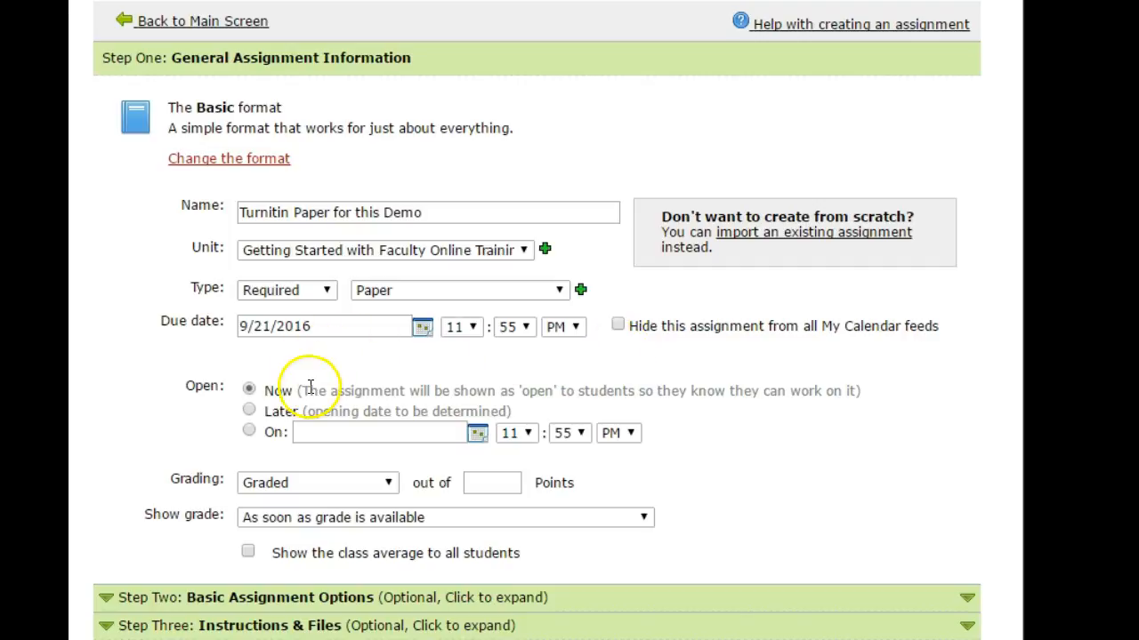
{"action": "scroll", "coordinate": [285, 478], "scroll_direction": "down", "scroll_amount": 1}
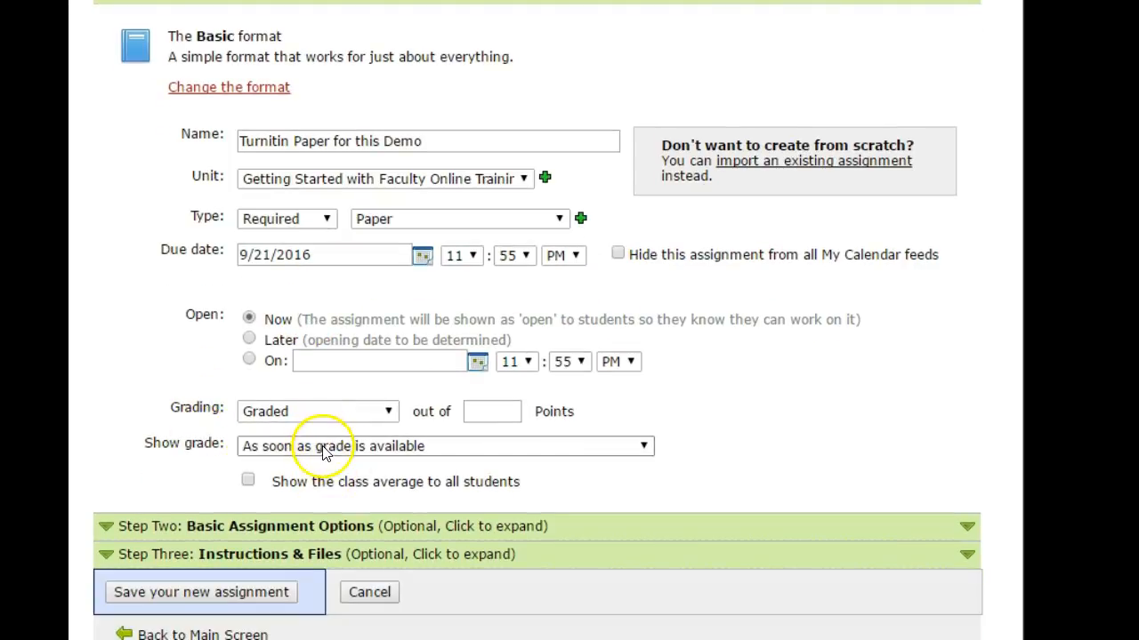
{"action": "left_click", "coordinate": [325, 449]}
{"action": "left_click", "coordinate": [323, 446]}
{"action": "left_click", "coordinate": [507, 410]}
{"action": "type", "text": "100"}
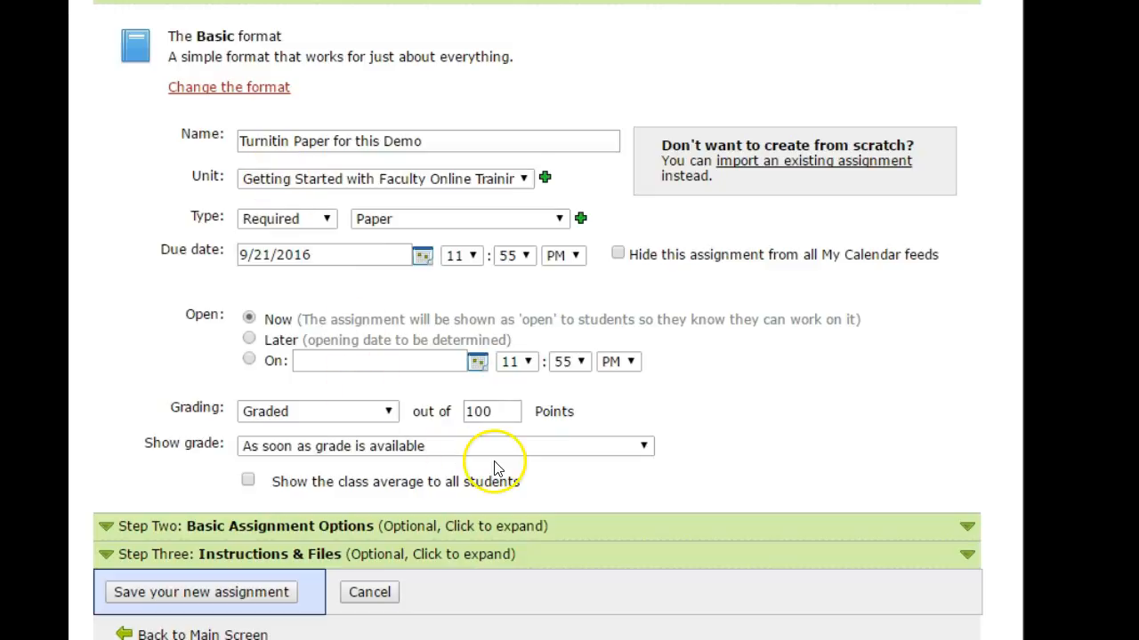
Choose TurnItIn as the assignment's learning tool in the Basic Assignment Options
{"action": "scroll", "coordinate": [550, 483], "scroll_direction": "down", "scroll_amount": 1}
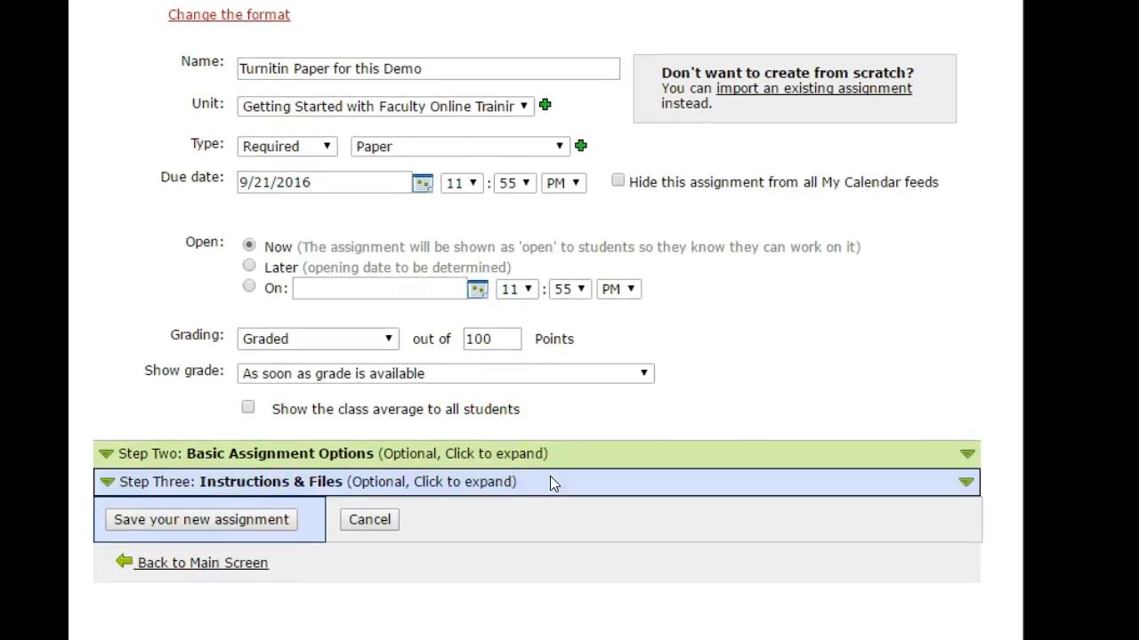
{"action": "left_click", "coordinate": [311, 456]}
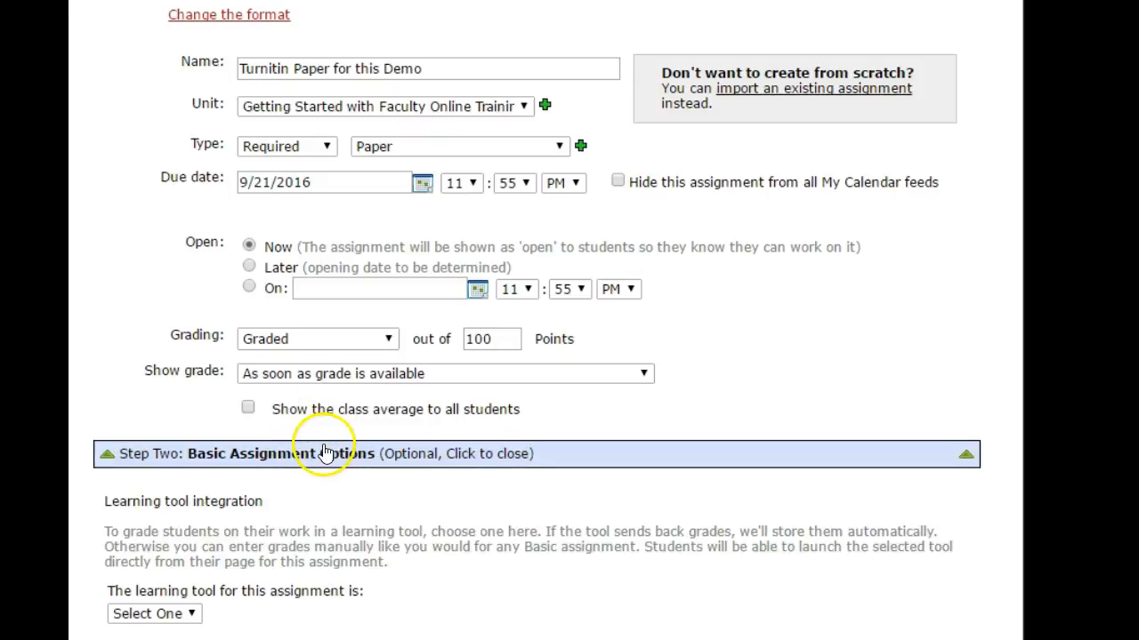
{"action": "scroll", "coordinate": [153, 458], "scroll_direction": "down", "scroll_amount": 1}
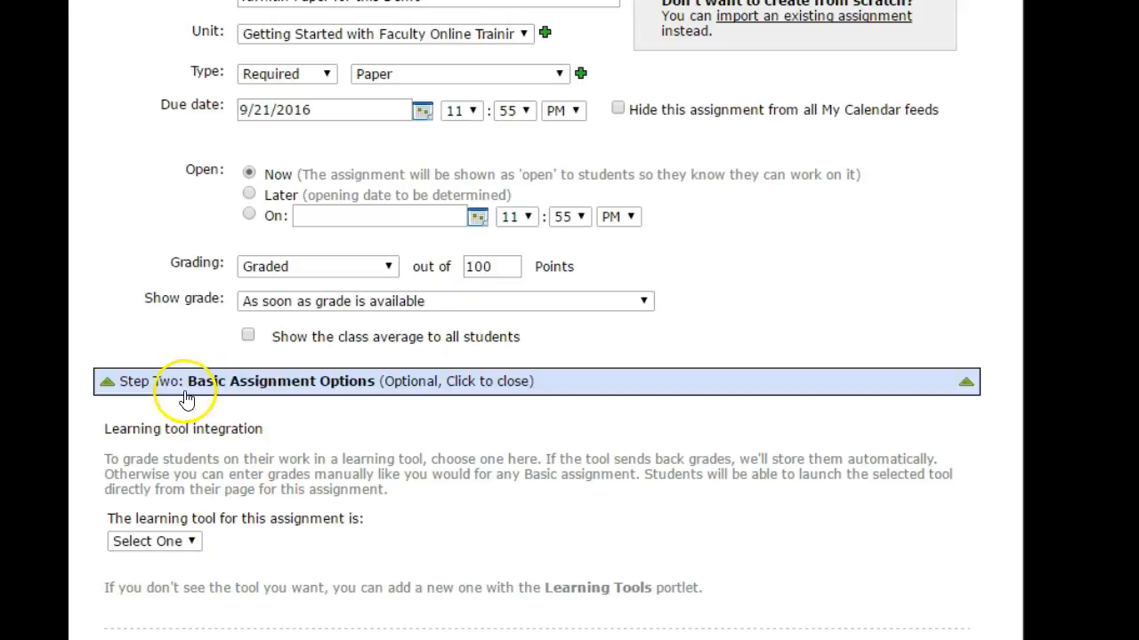
{"action": "left_click_drag", "start_coordinate": [105, 431], "coordinate": [257, 436]}
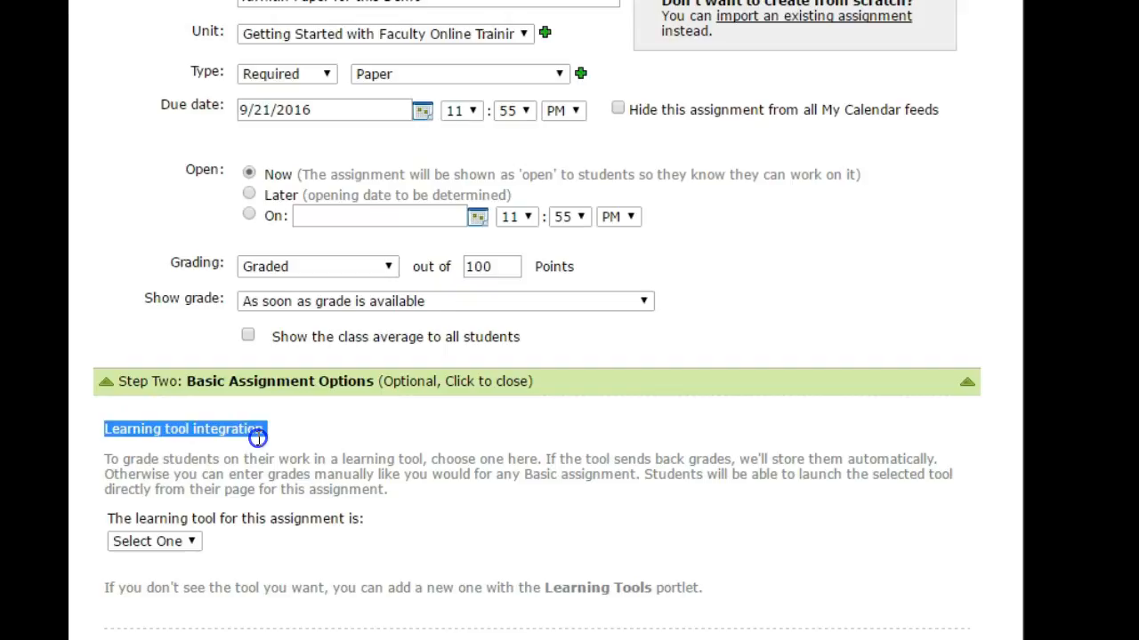
{"action": "scroll", "coordinate": [257, 437], "scroll_direction": "down", "scroll_amount": 2}
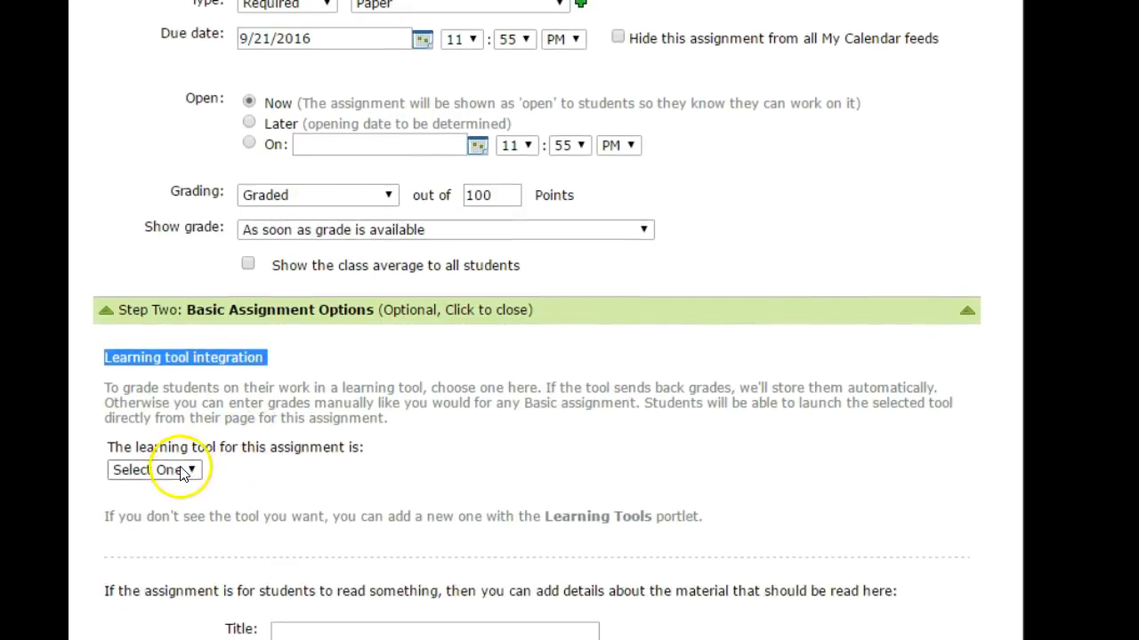
{"action": "left_click", "coordinate": [193, 470]}
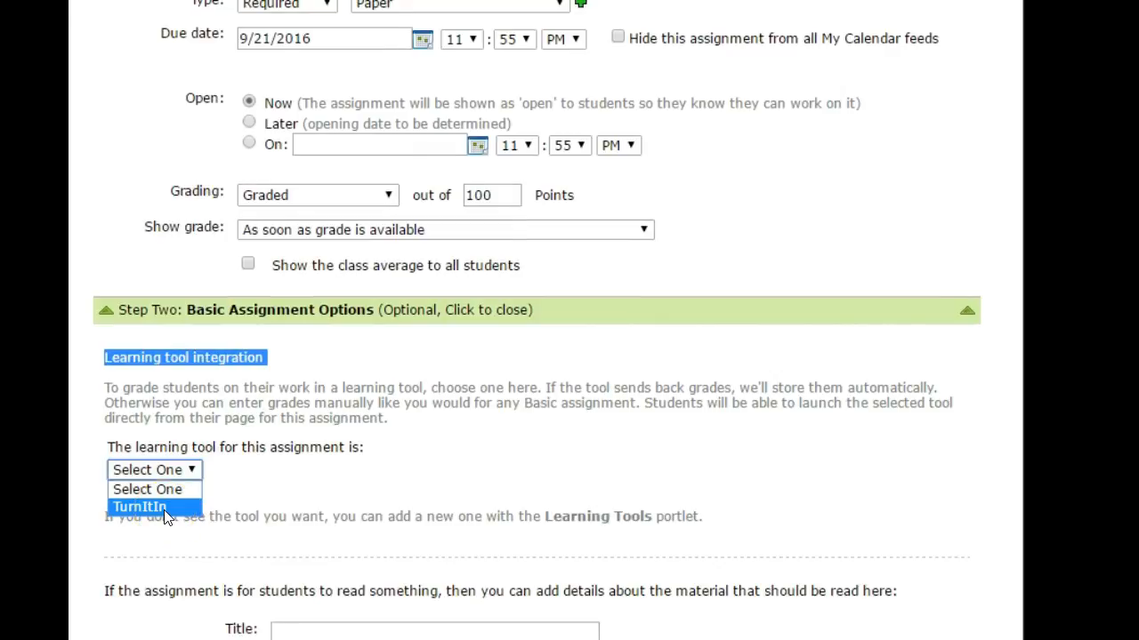
{"action": "left_click", "coordinate": [166, 507]}
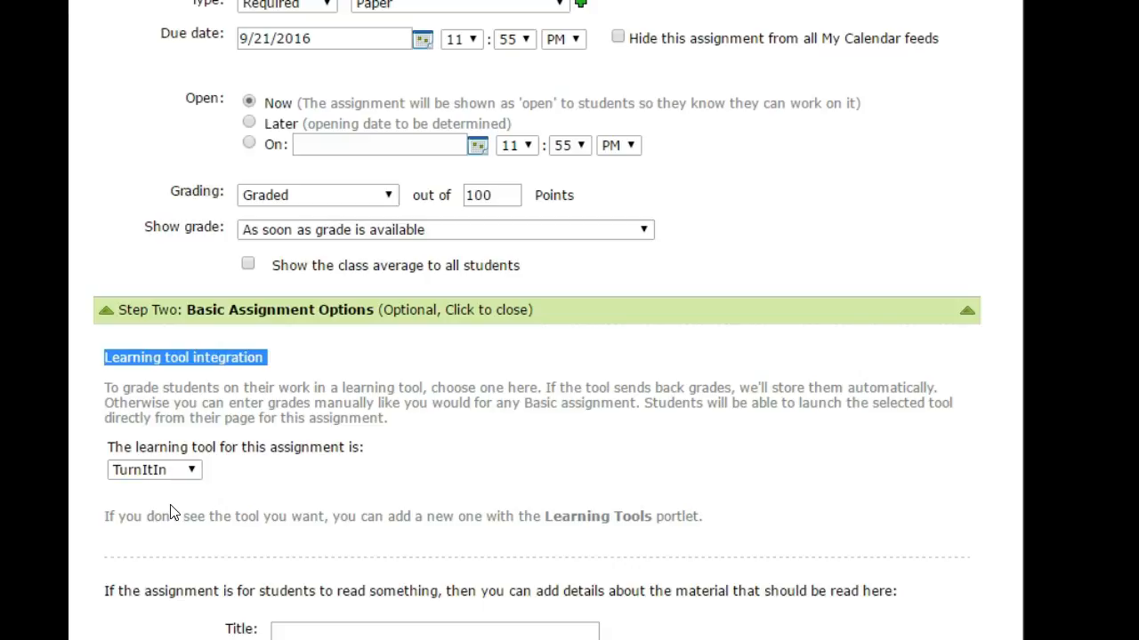
Leave the reading details blank and expand the Instructions & Files section of the assignment
{"action": "scroll", "coordinate": [228, 483], "scroll_direction": "down", "scroll_amount": 3}
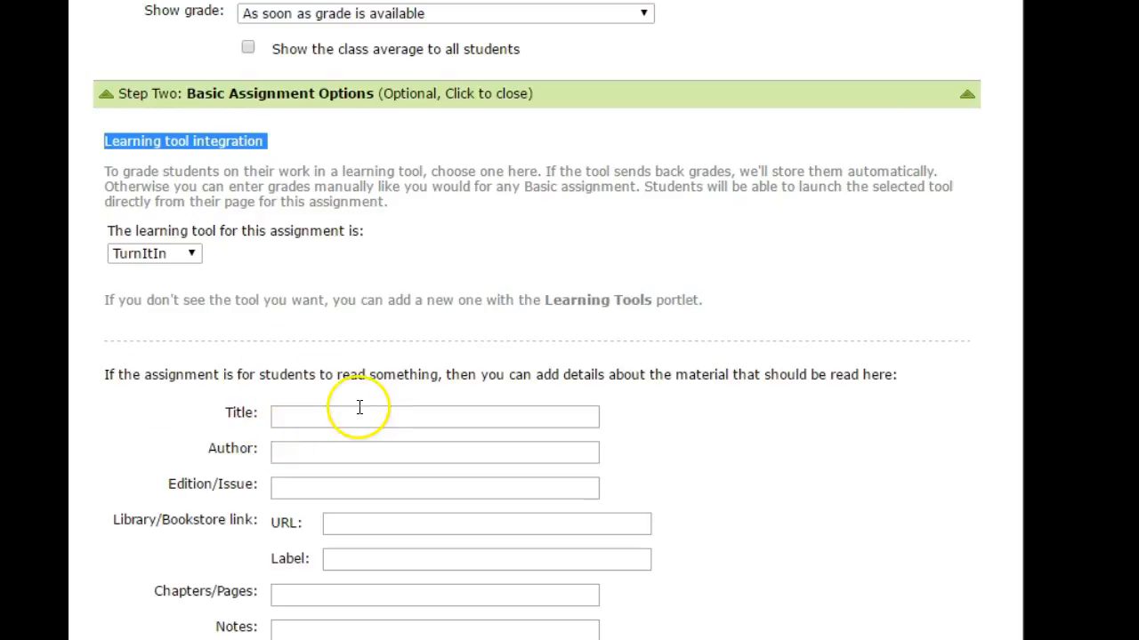
{"action": "scroll", "coordinate": [364, 418], "scroll_direction": "down", "scroll_amount": 1}
{"action": "scroll", "coordinate": [364, 418], "scroll_direction": "down", "scroll_amount": 2}
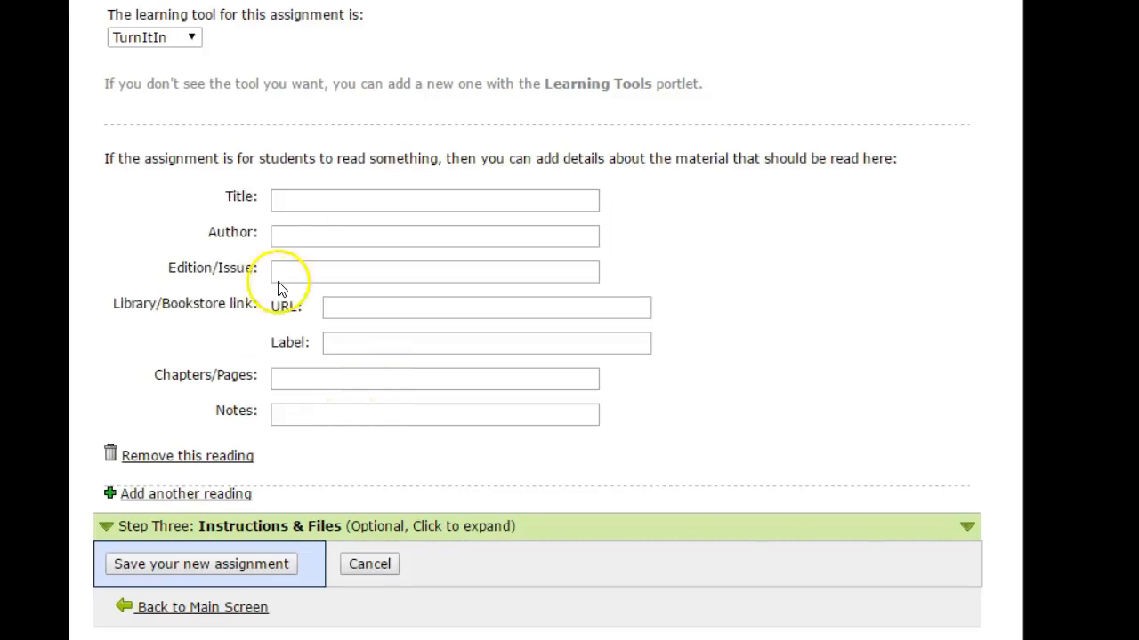
{"action": "scroll", "coordinate": [364, 445], "scroll_direction": "down", "scroll_amount": 1}
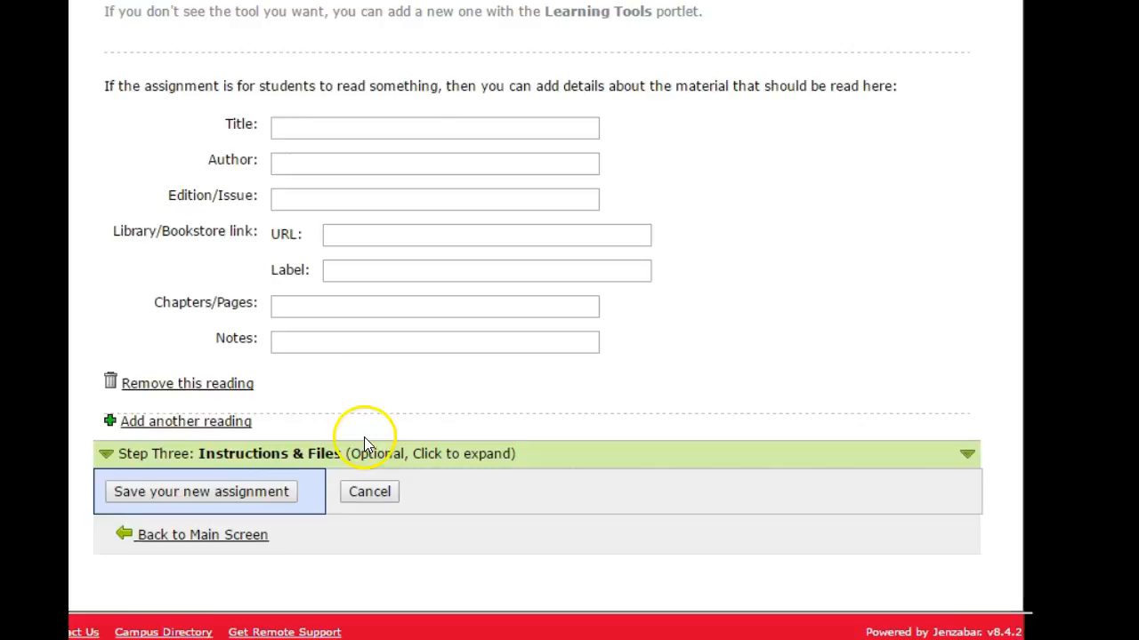
{"action": "left_click", "coordinate": [214, 455]}
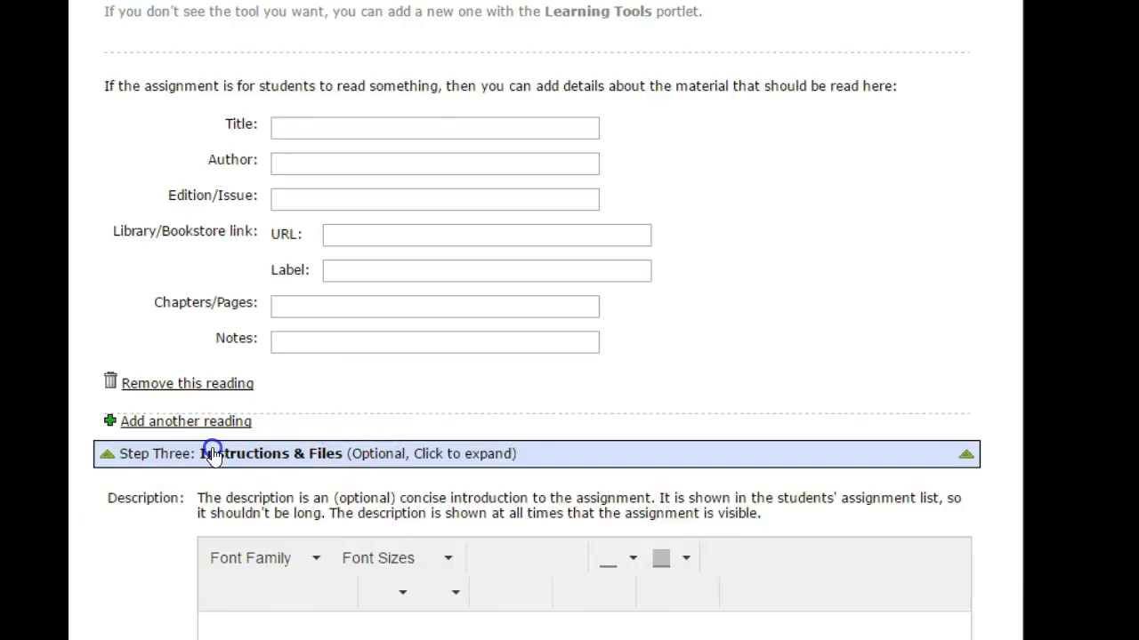
{"action": "scroll", "coordinate": [183, 452], "scroll_direction": "down", "scroll_amount": 4}
{"action": "scroll", "coordinate": [169, 444], "scroll_direction": "down", "scroll_amount": 1}
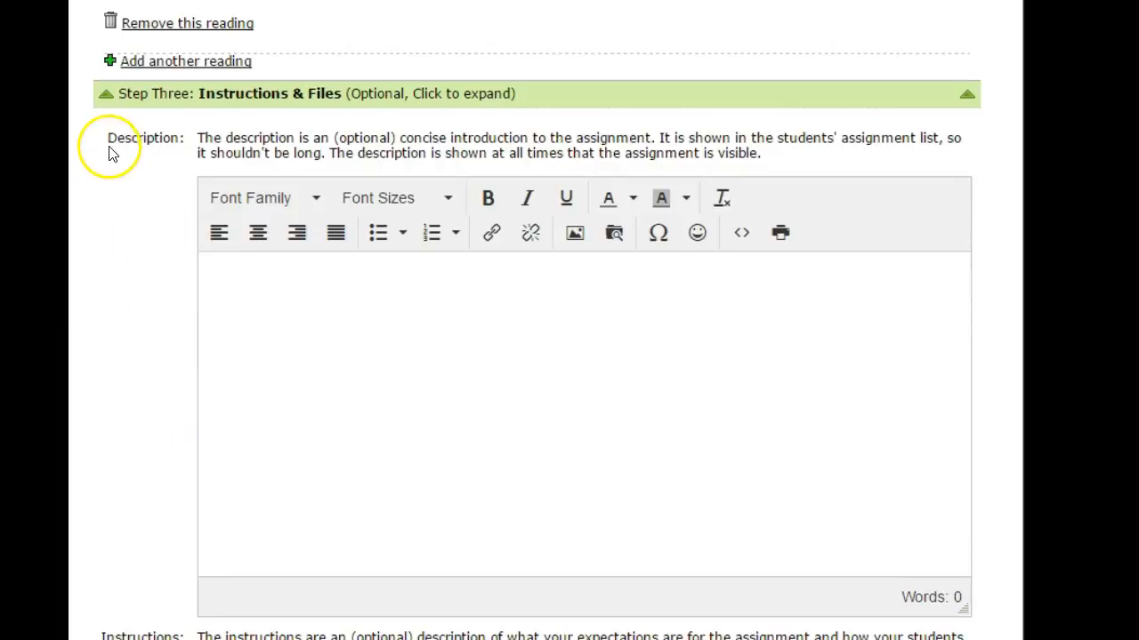
Write "Only visible to you! Students can not see what you add here." as the assignment's description
{"action": "scroll", "coordinate": [106, 171], "scroll_direction": "down", "scroll_amount": 1}
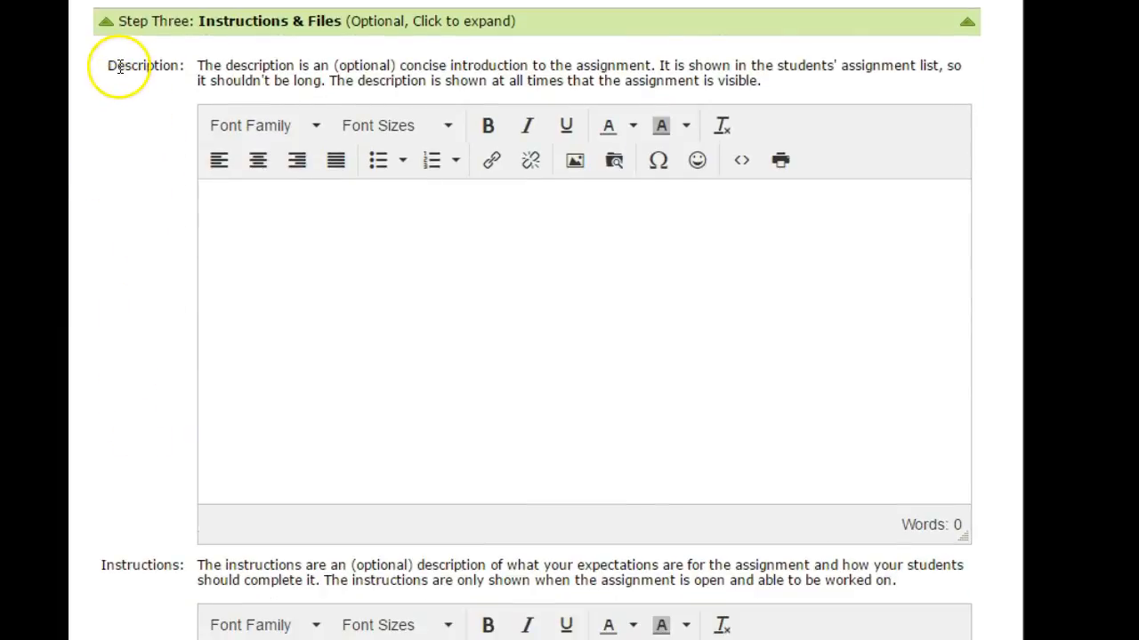
{"action": "left_click_drag", "start_coordinate": [109, 66], "coordinate": [819, 81]}
{"action": "left_click", "coordinate": [627, 320]}
{"action": "type", "text": "Only visi"}
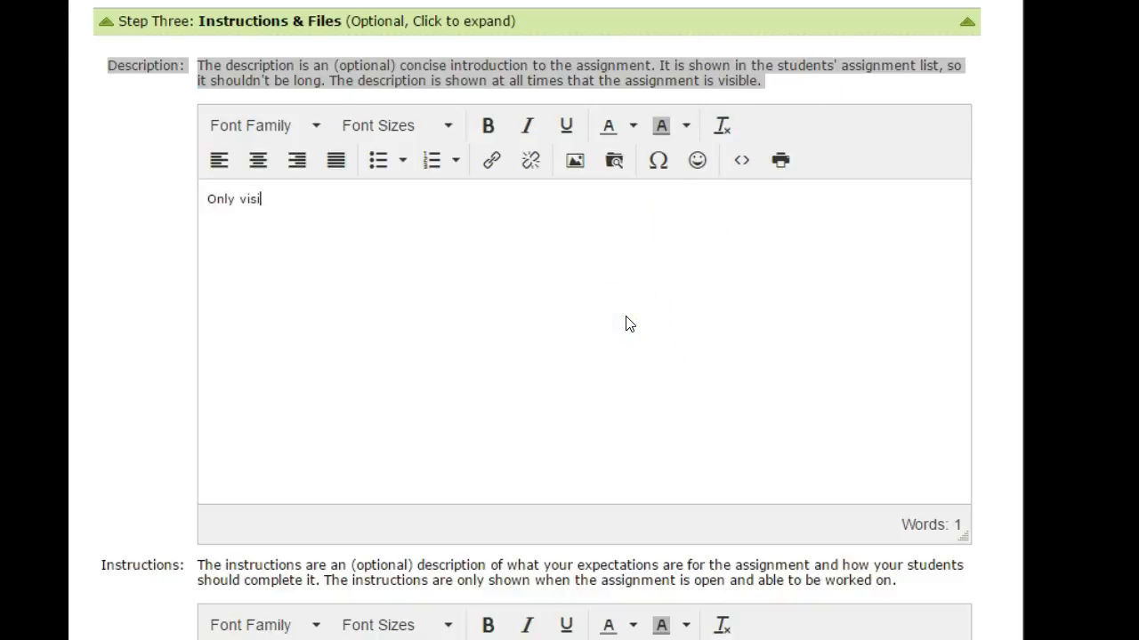
{"action": "type", "text": "ble yto you! St"}
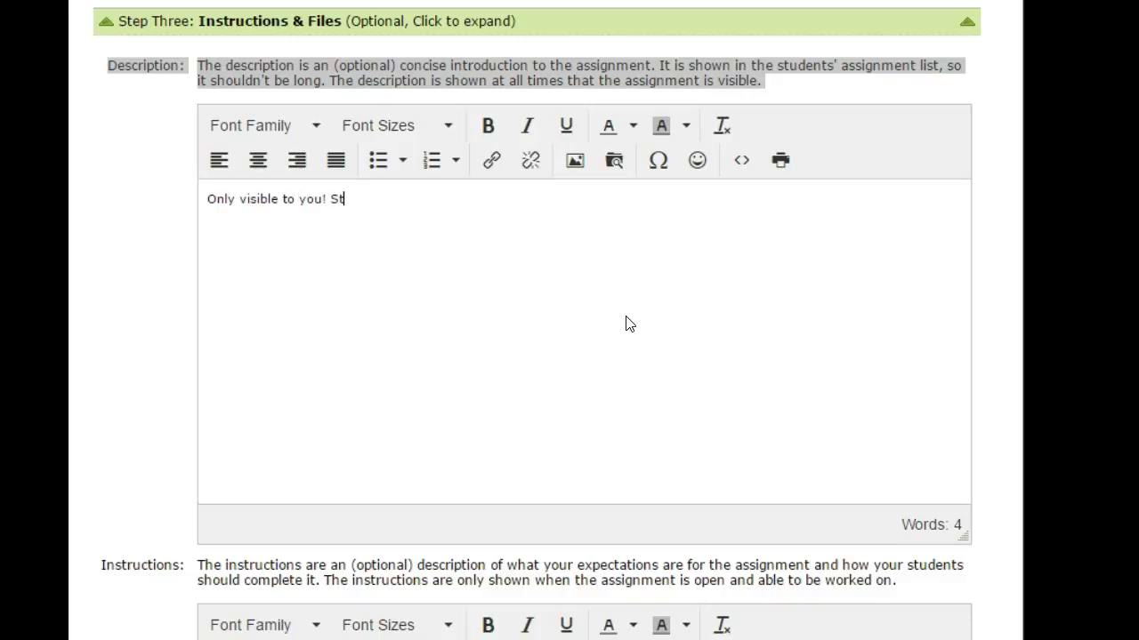
{"action": "type", "text": "udents can not se"}
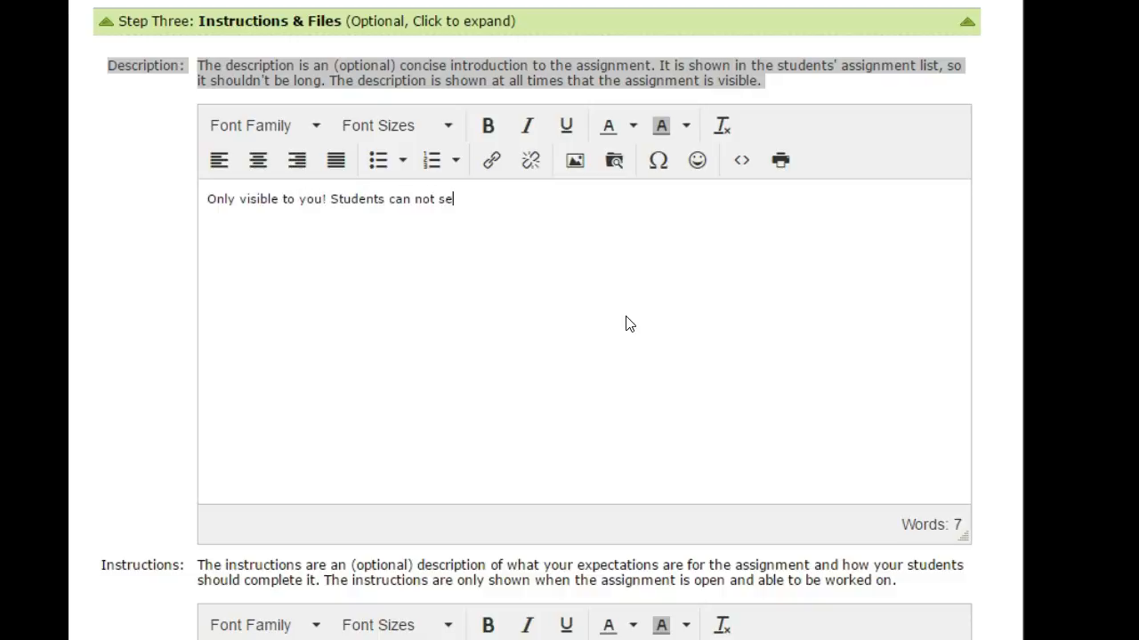
{"action": "type", "text": "e what you add here."}
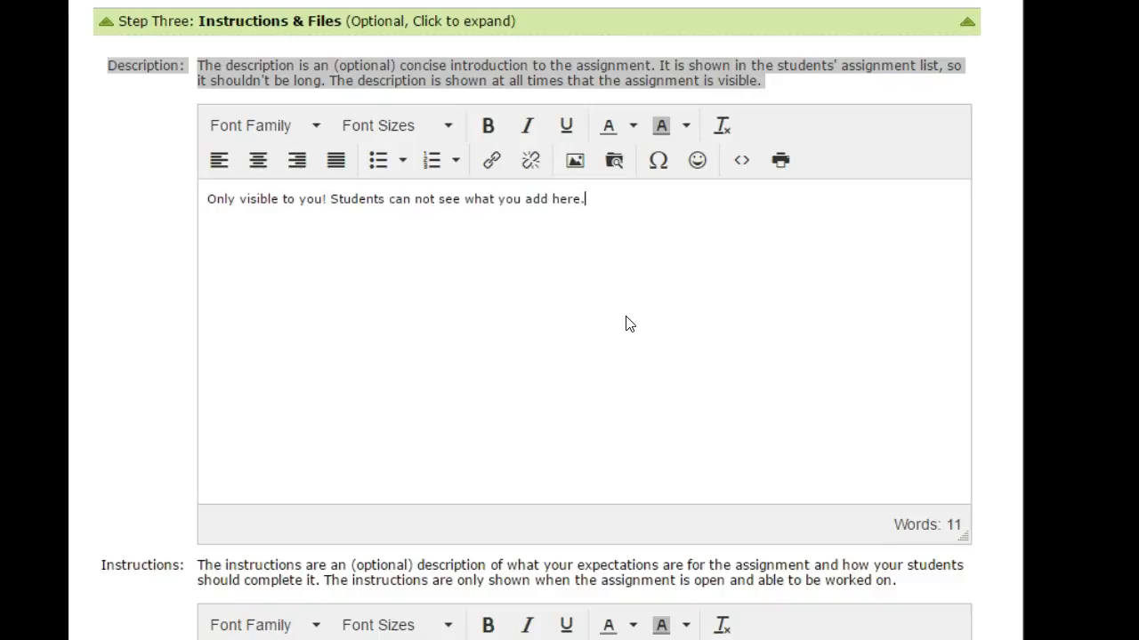
{"action": "left_click", "coordinate": [234, 76]}
{"action": "scroll", "coordinate": [300, 427], "scroll_direction": "down", "scroll_amount": 5}
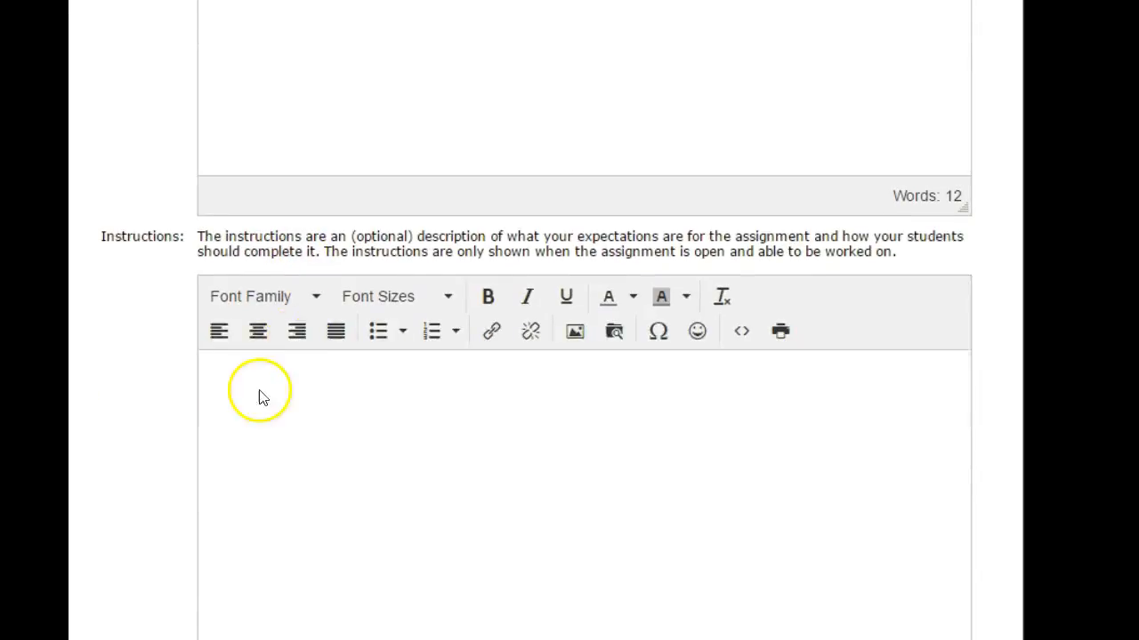
Write the instructions: "Directions for your assignment go here.", "APA or MLA formatting", "Specifics that you would like to share with the students on this assignment - goes here!"
{"action": "left_click_drag", "start_coordinate": [105, 204], "coordinate": [919, 220]}
{"action": "left_click", "coordinate": [626, 417]}
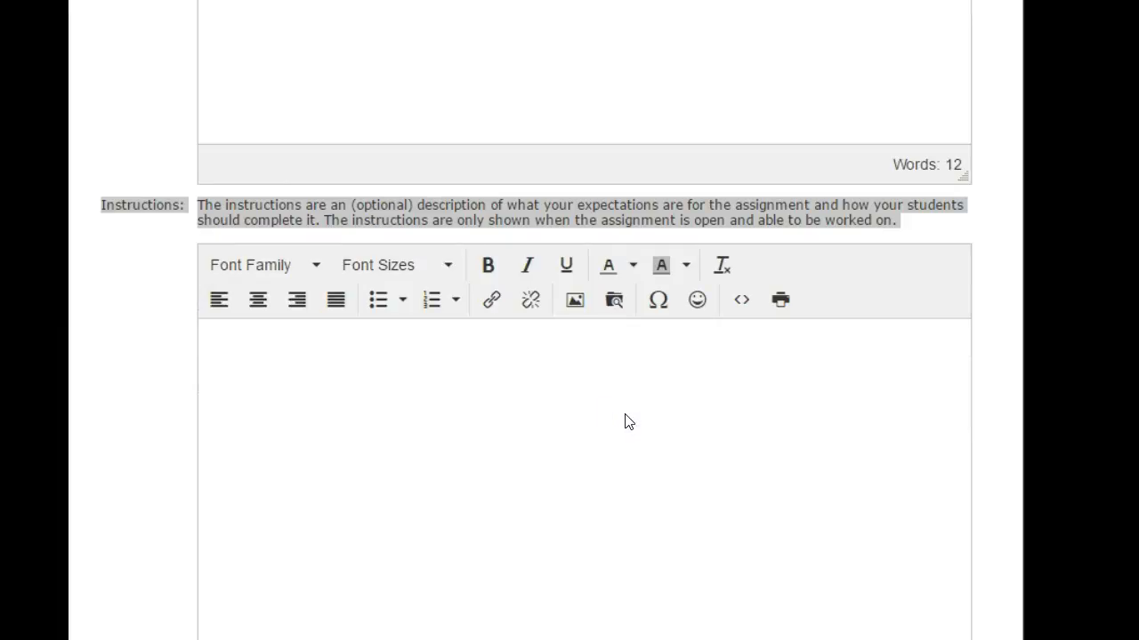
{"action": "type", "text": "Directions for your assignment"}
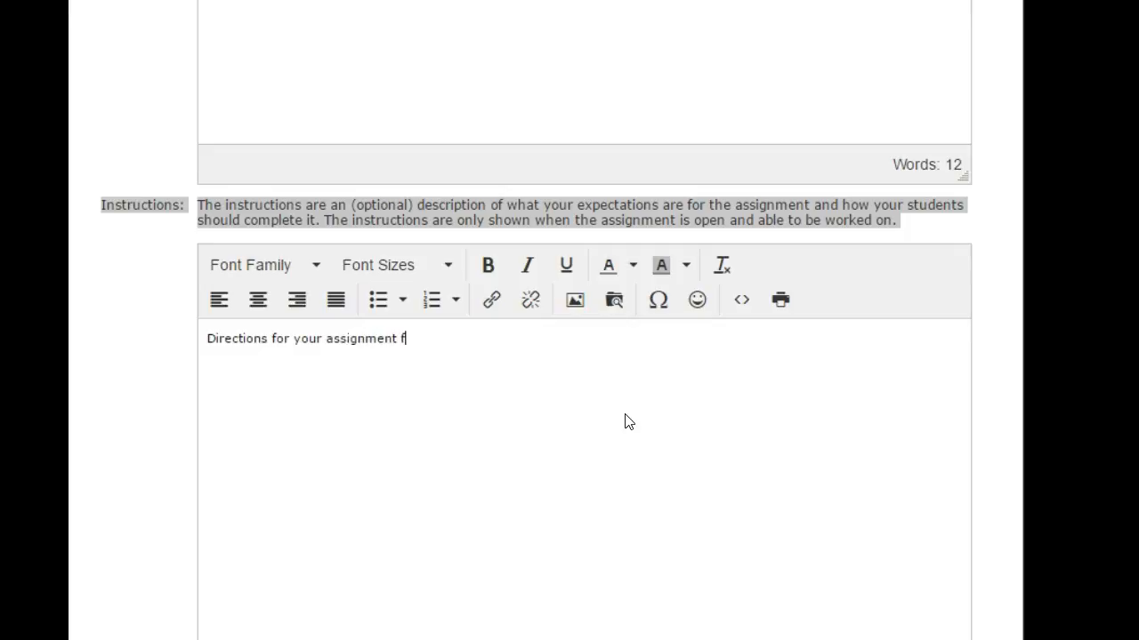
{"action": "type", "text": " go here. "}
{"action": "type", "text": "APA "}
{"action": "type", "text": "or MLA "}
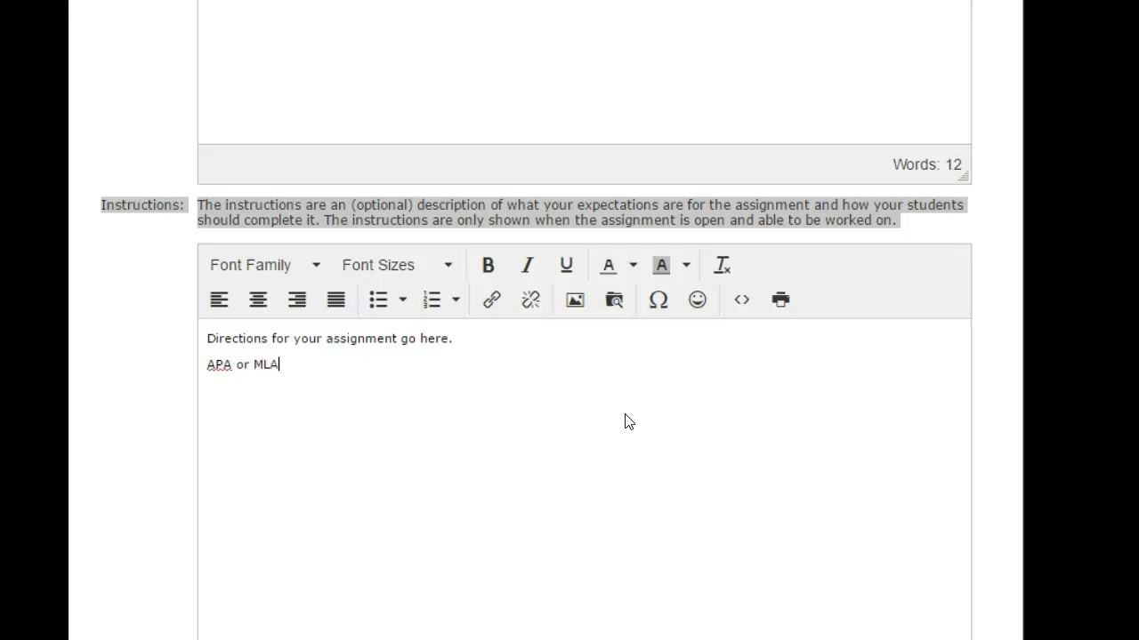
{"action": "type", "text": "formatting"}
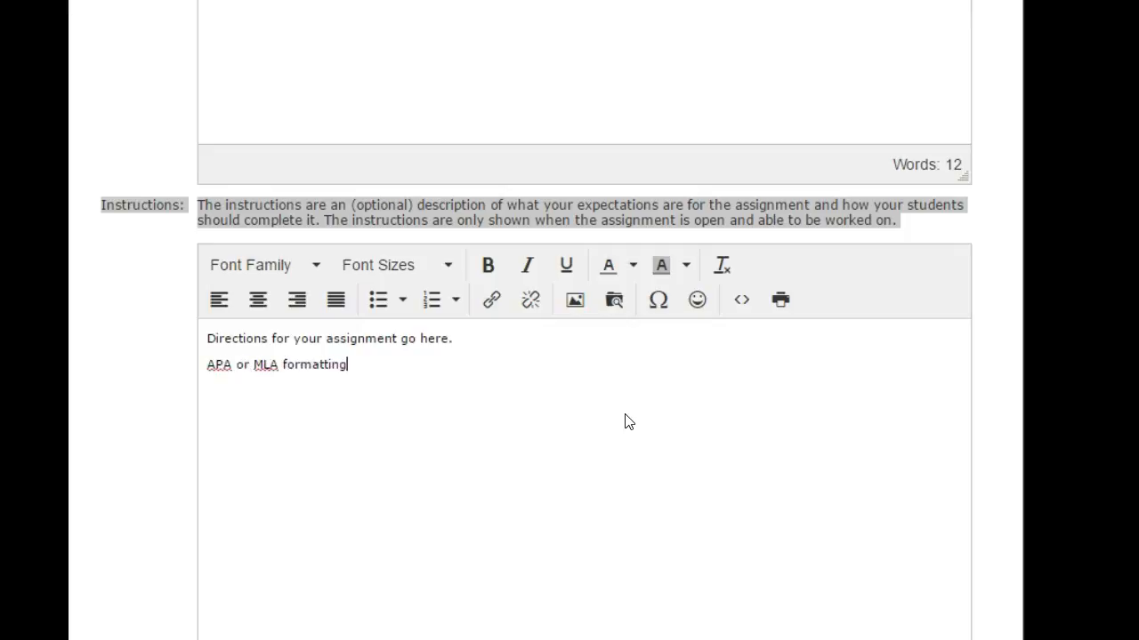
{"action": "type", "text": "Specifics that you would like to"}
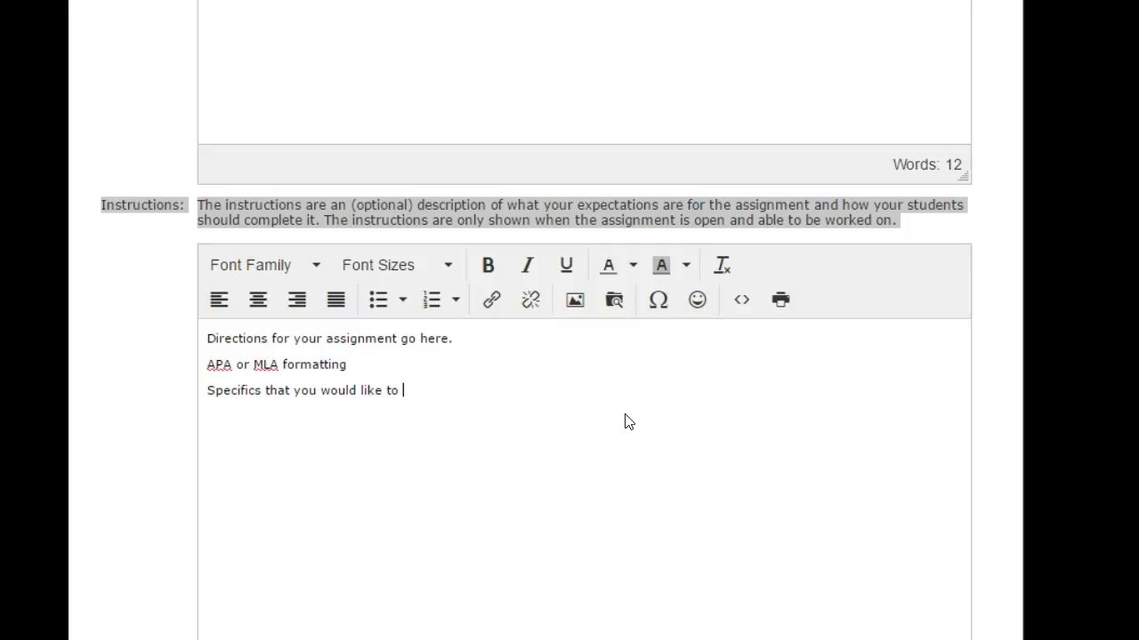
{"action": "type", "text": "udents on this assignment - goes here!"}
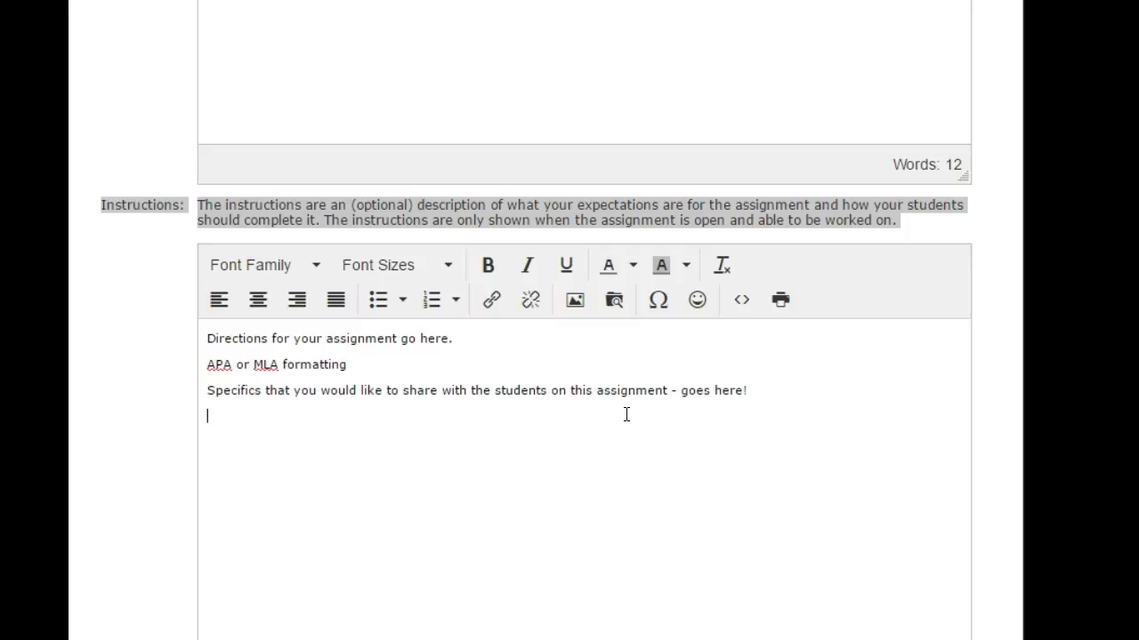
Save the new assignment and open Turnitin Paper for this Demo from the Getting Started unit's assignment list
{"action": "scroll", "coordinate": [551, 432], "scroll_direction": "down", "scroll_amount": 3}
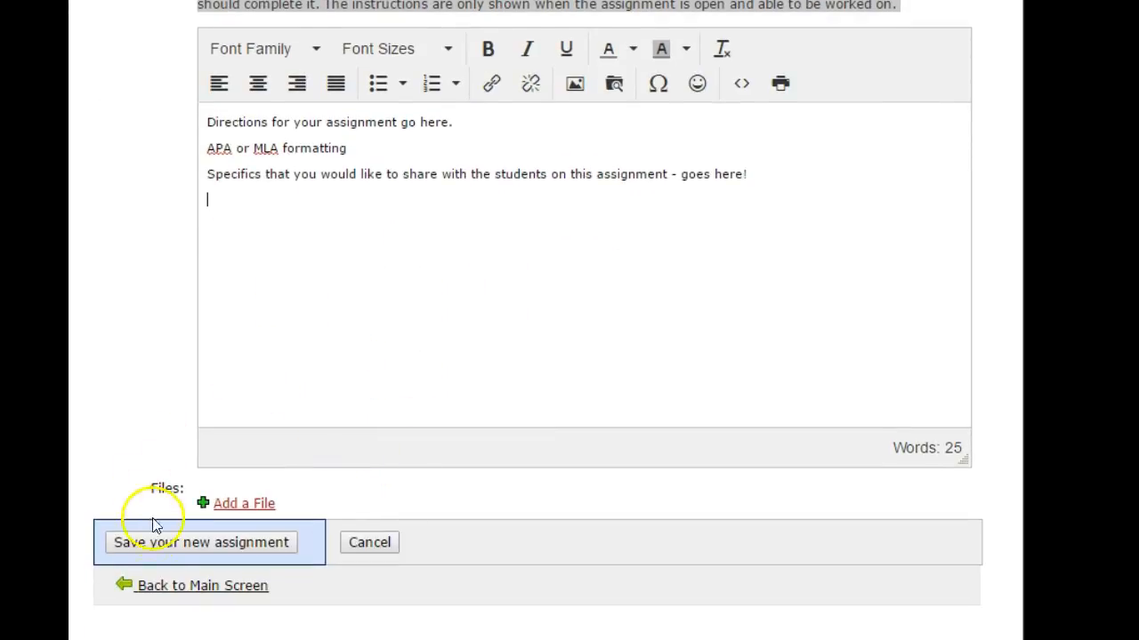
{"action": "left_click", "coordinate": [158, 541]}
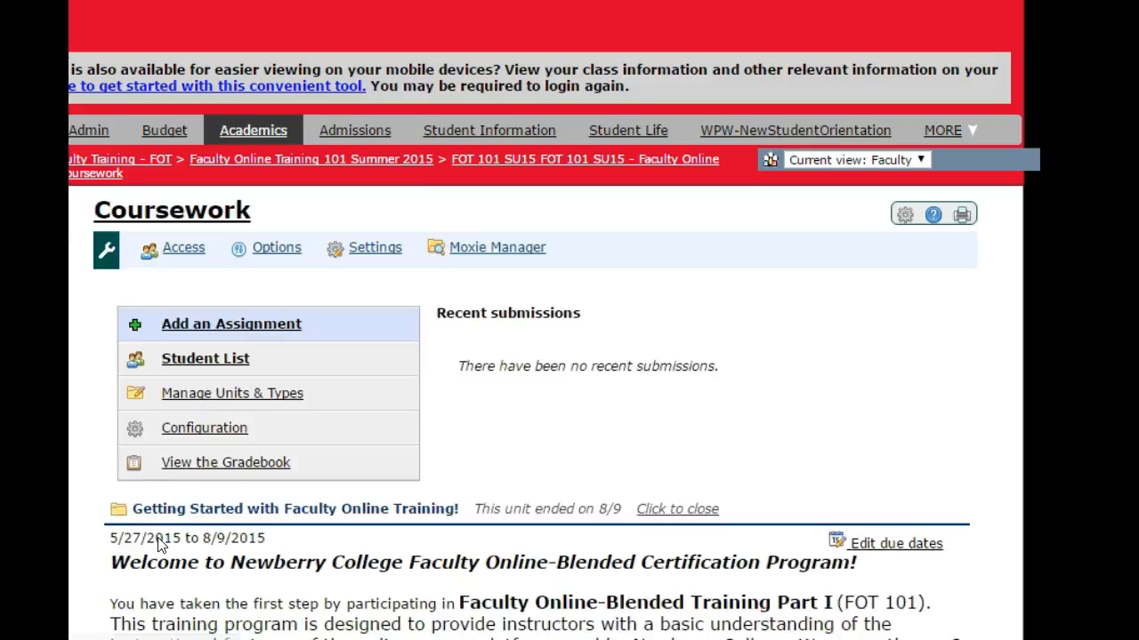
{"action": "scroll", "coordinate": [254, 525], "scroll_direction": "down", "scroll_amount": 3}
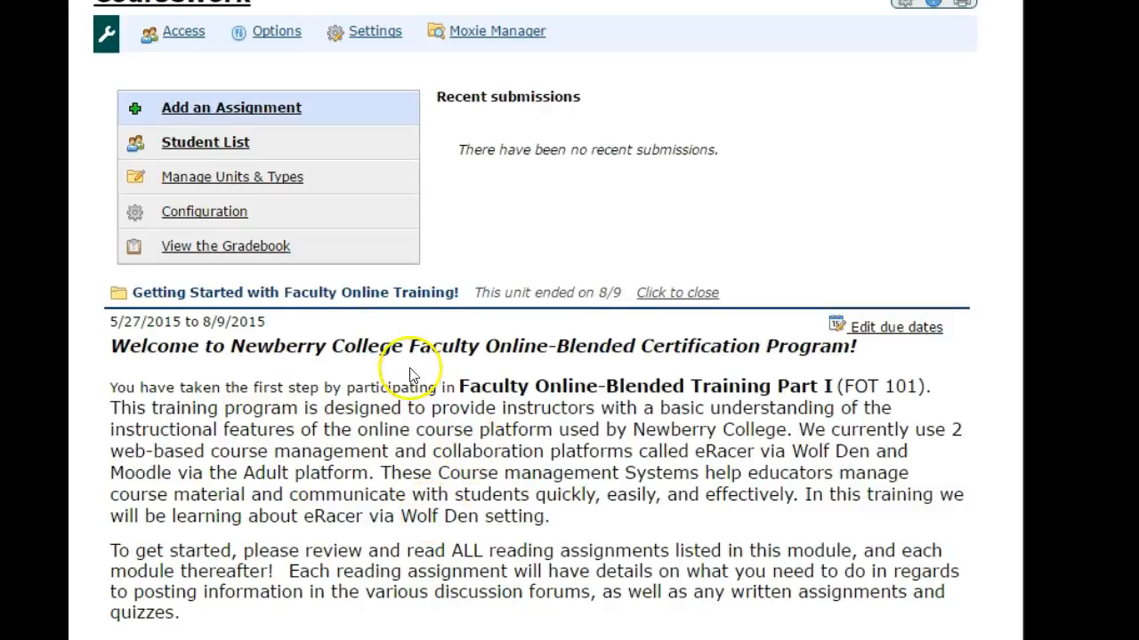
{"action": "scroll", "coordinate": [525, 196], "scroll_direction": "down", "scroll_amount": 1}
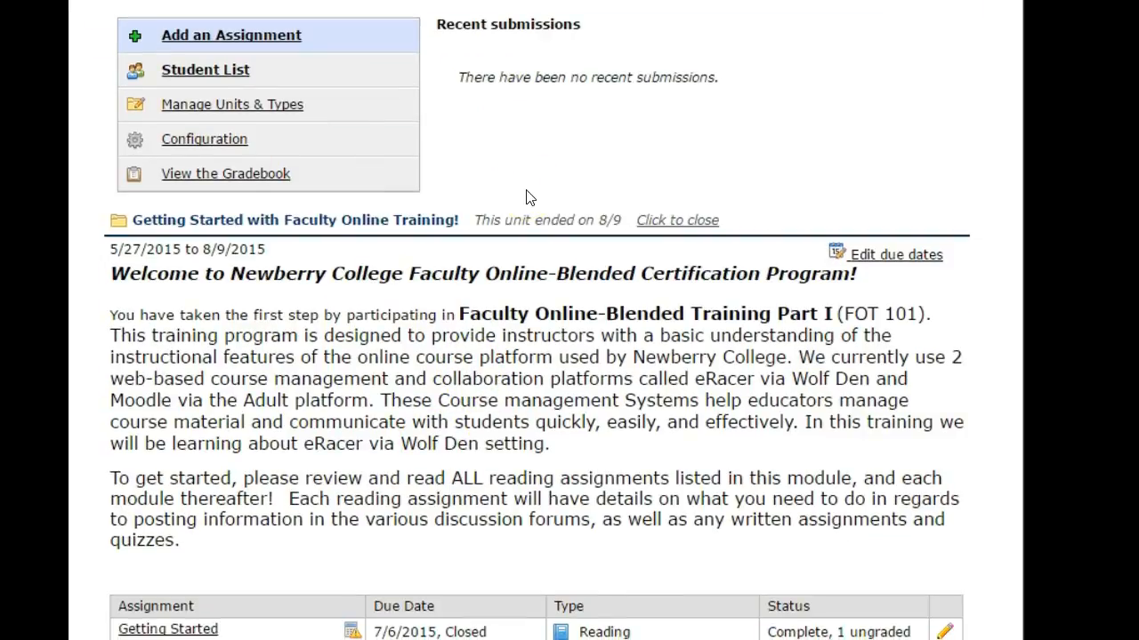
{"action": "scroll", "coordinate": [526, 200], "scroll_direction": "up", "scroll_amount": 2}
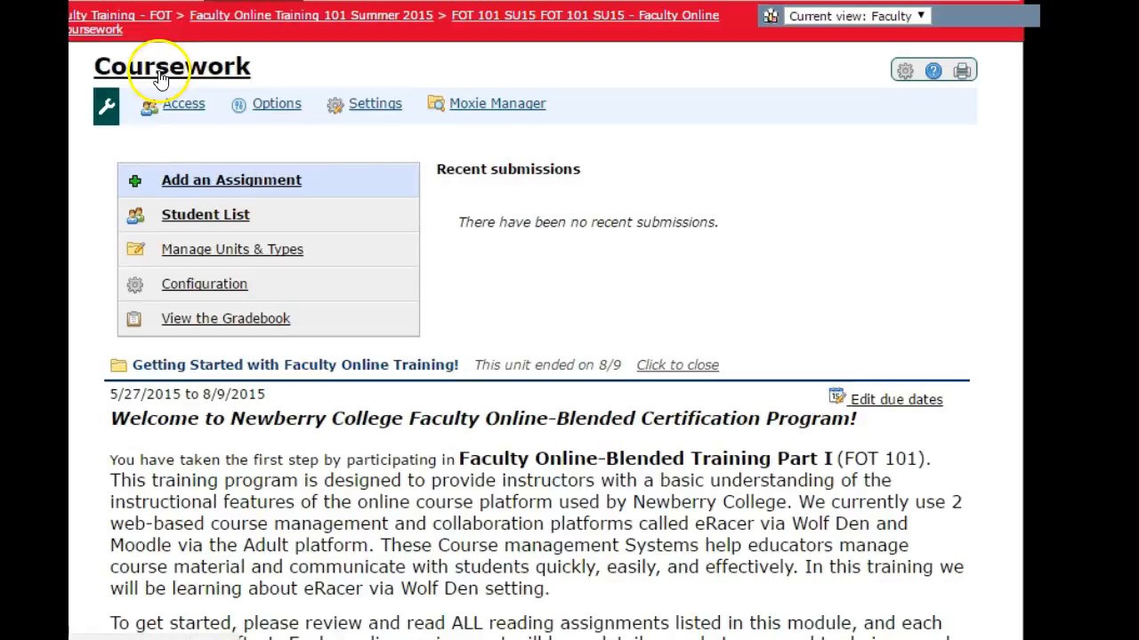
{"action": "scroll", "coordinate": [382, 255], "scroll_direction": "down", "scroll_amount": 1}
{"action": "scroll", "coordinate": [508, 356], "scroll_direction": "down", "scroll_amount": 4}
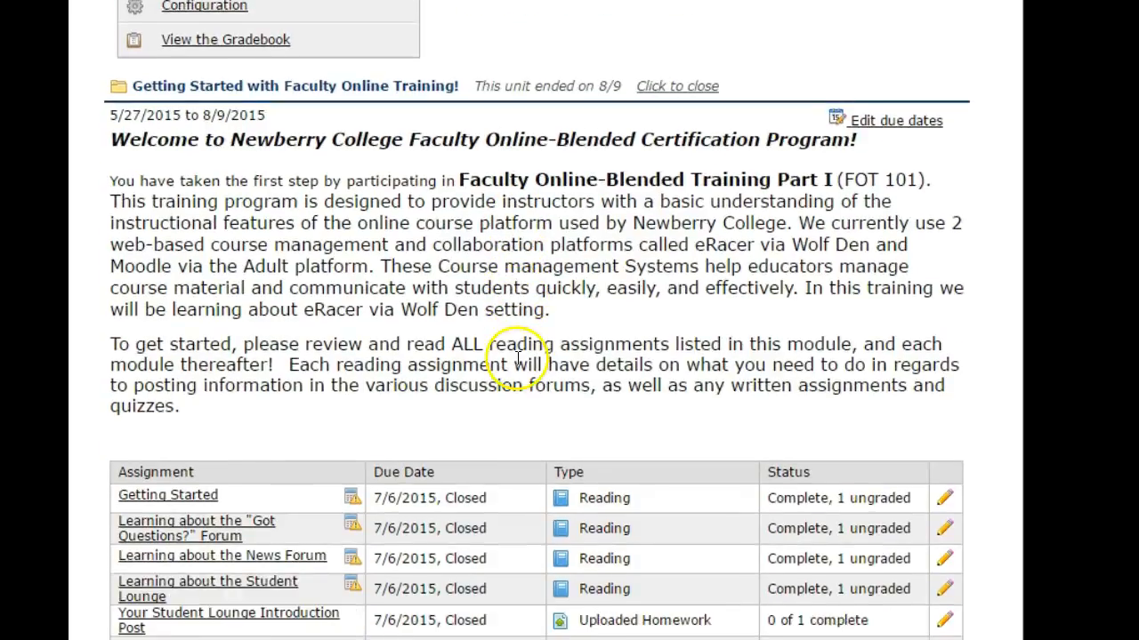
{"action": "scroll", "coordinate": [518, 357], "scroll_direction": "down", "scroll_amount": 1}
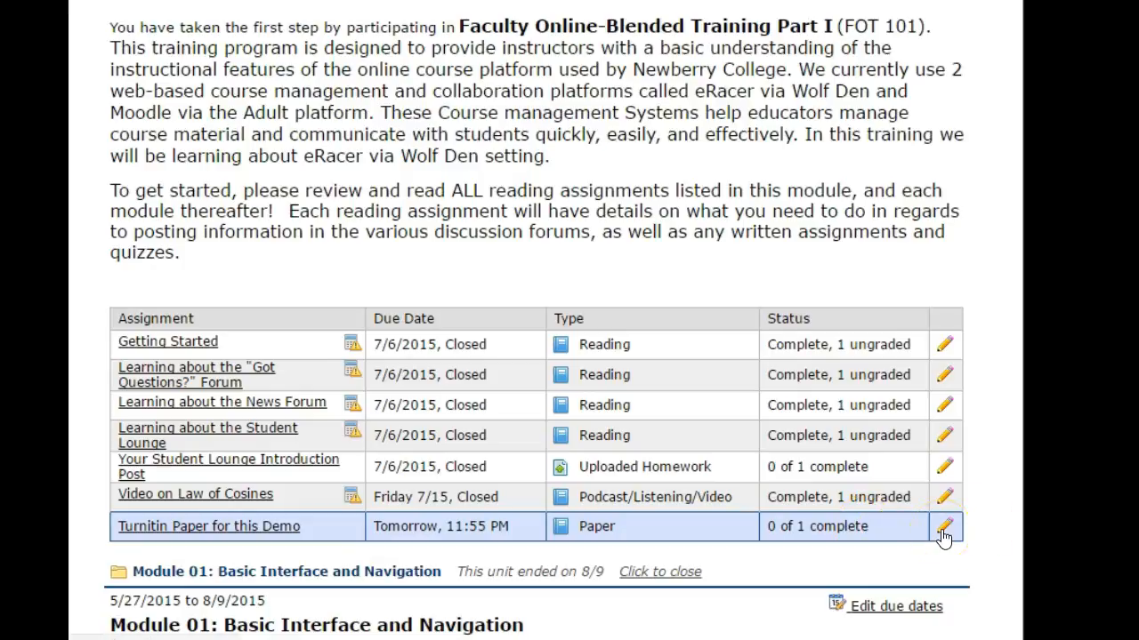
{"action": "left_click", "coordinate": [234, 532]}
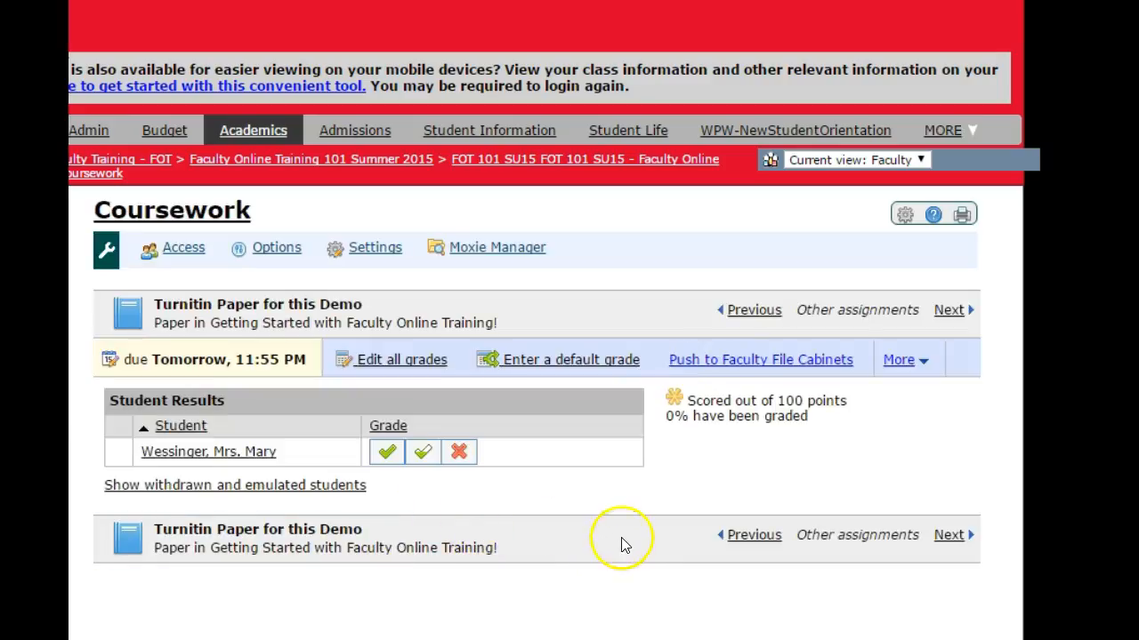
Launch the learning tool from the assignment's additional details and open the Turnitin assignment's settings
{"action": "left_click", "coordinate": [902, 361]}
{"action": "left_click", "coordinate": [902, 361]}
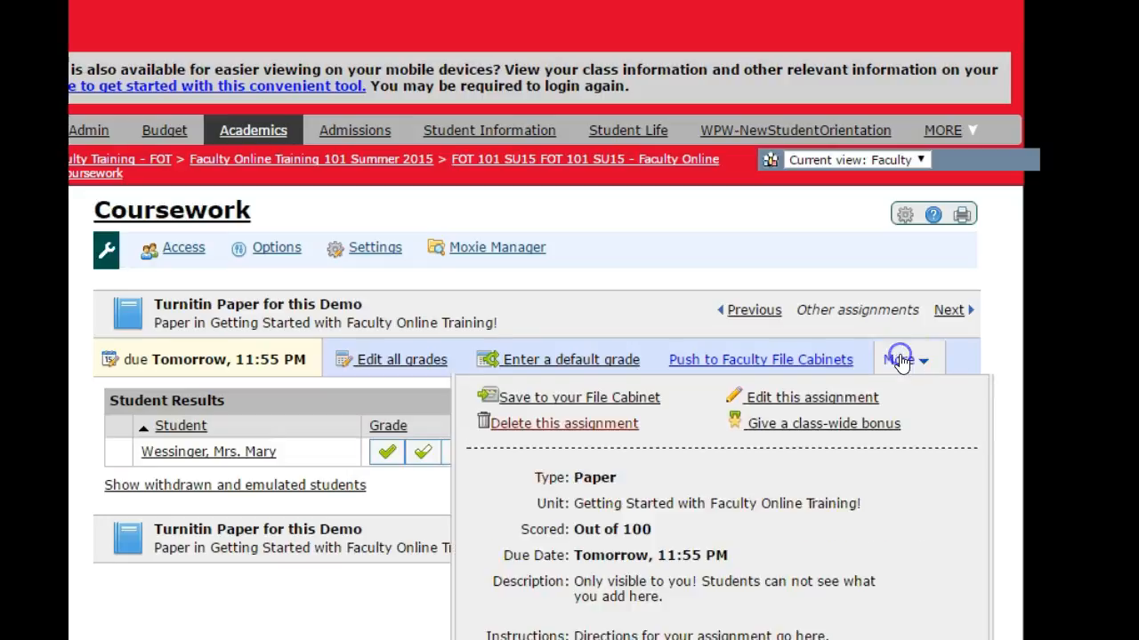
{"action": "scroll", "coordinate": [899, 361], "scroll_direction": "down", "scroll_amount": 3}
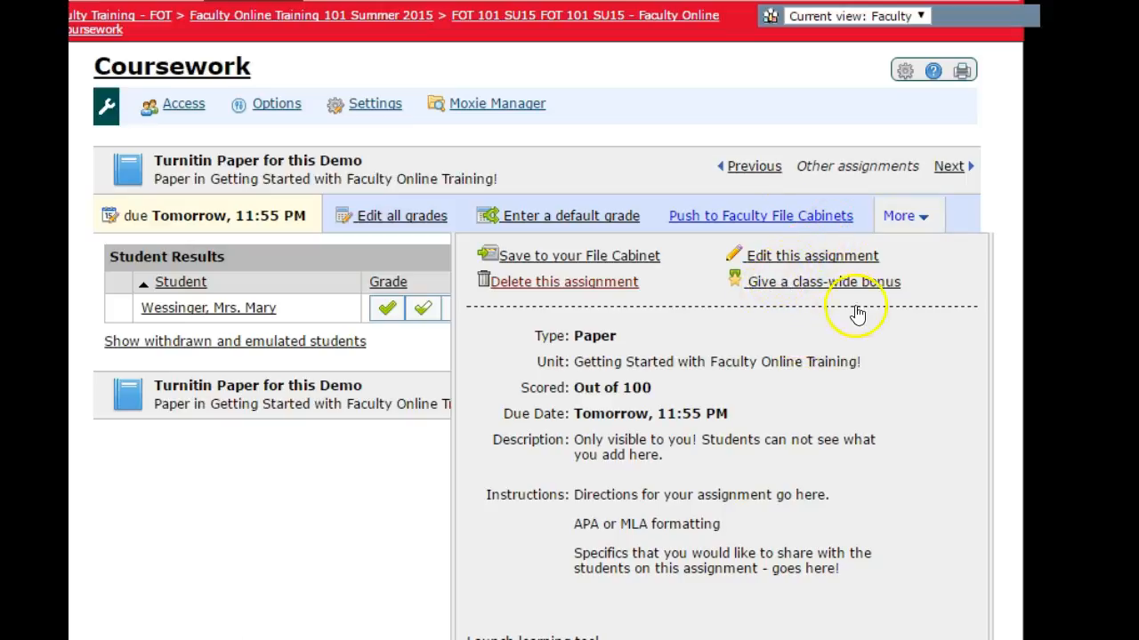
{"action": "scroll", "coordinate": [884, 315], "scroll_direction": "down", "scroll_amount": 1}
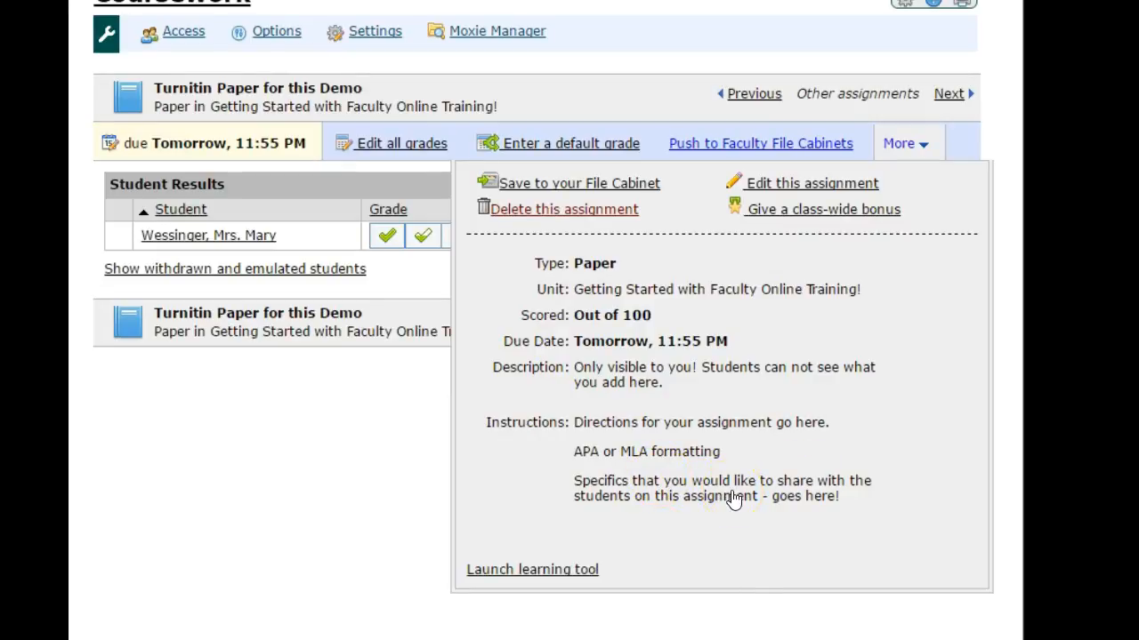
{"action": "left_click", "coordinate": [530, 574]}
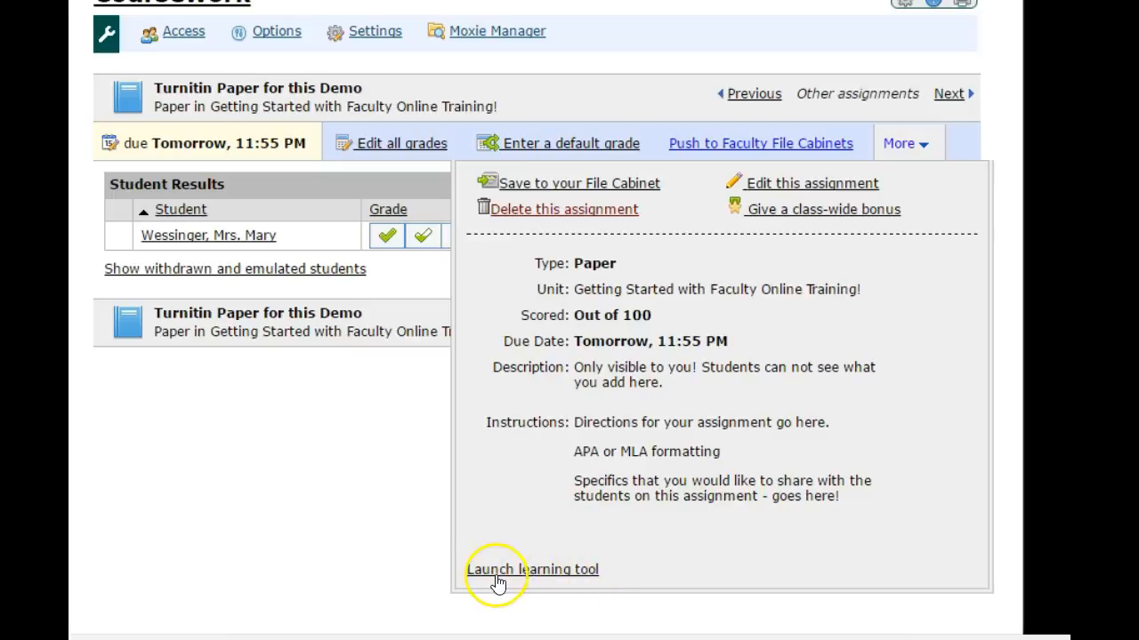
{"action": "left_click", "coordinate": [541, 571]}
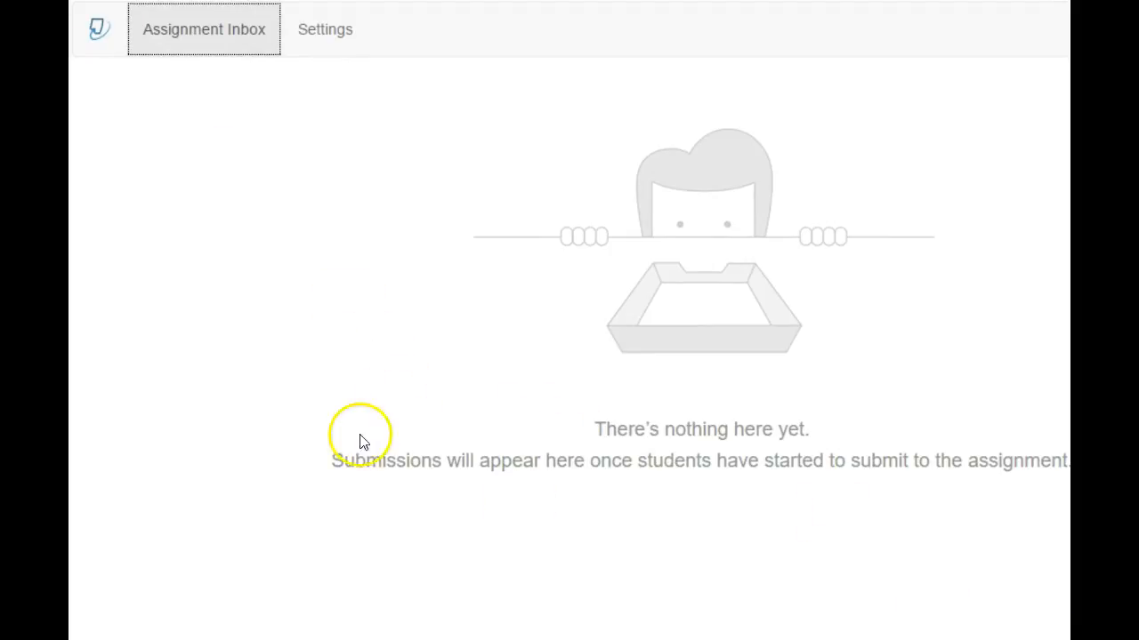
{"action": "left_click", "coordinate": [329, 30]}
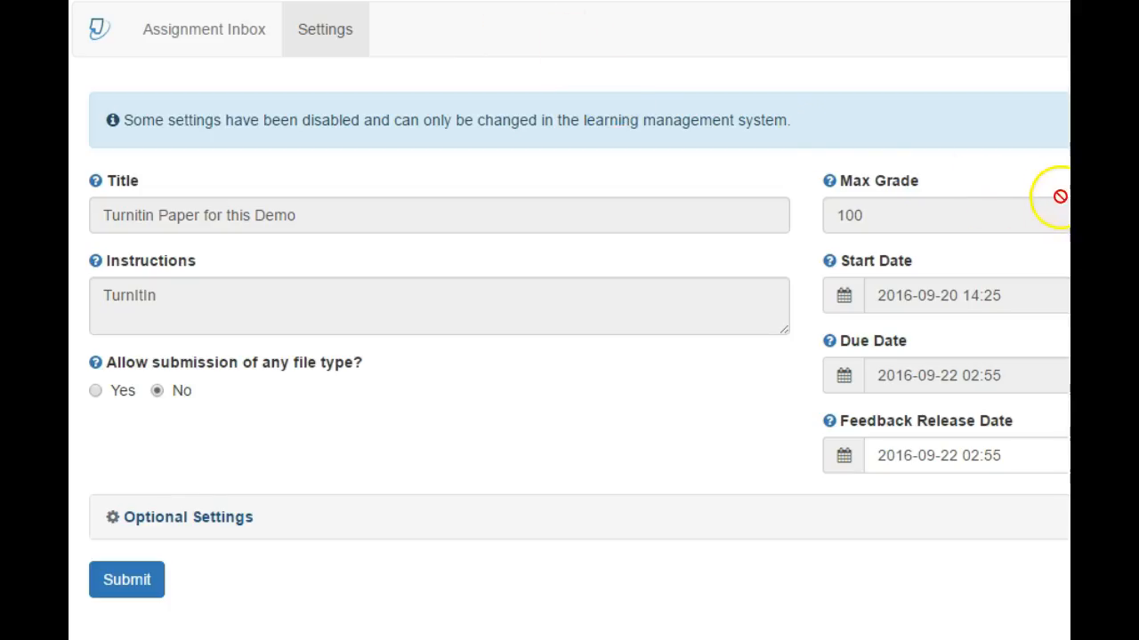
Check whether the title, max grade, start date and due date can be edited in the Turnitin settings
{"action": "left_click", "coordinate": [388, 211]}
{"action": "left_click", "coordinate": [341, 214]}
{"action": "left_click", "coordinate": [340, 215]}
{"action": "left_click", "coordinate": [899, 213]}
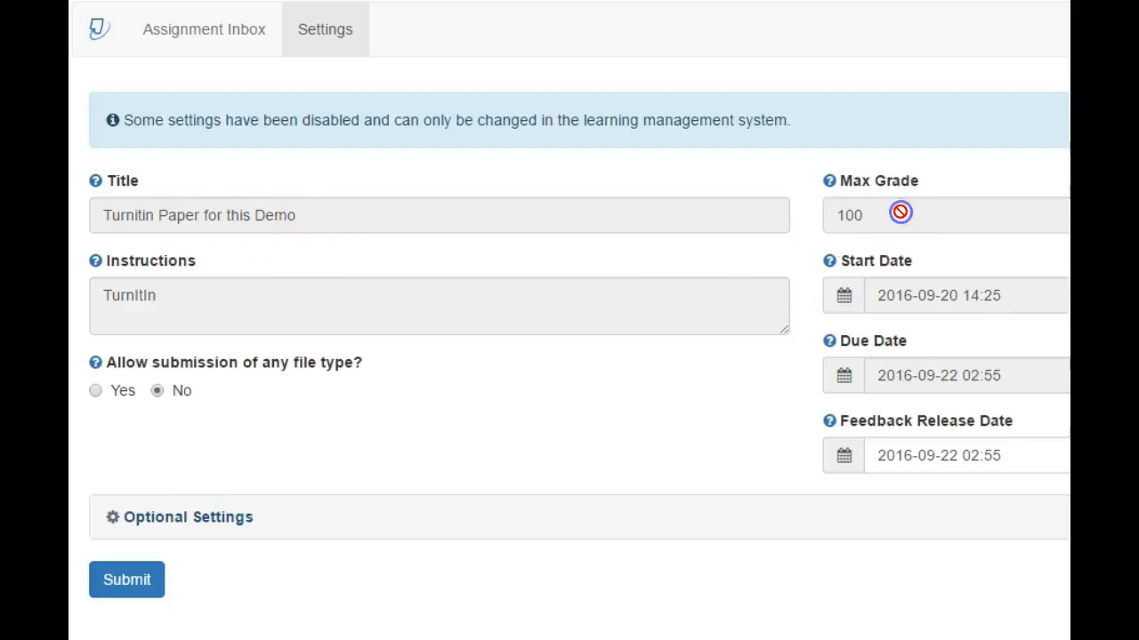
{"action": "left_click", "coordinate": [899, 298]}
{"action": "left_click", "coordinate": [843, 305]}
{"action": "left_click", "coordinate": [842, 303]}
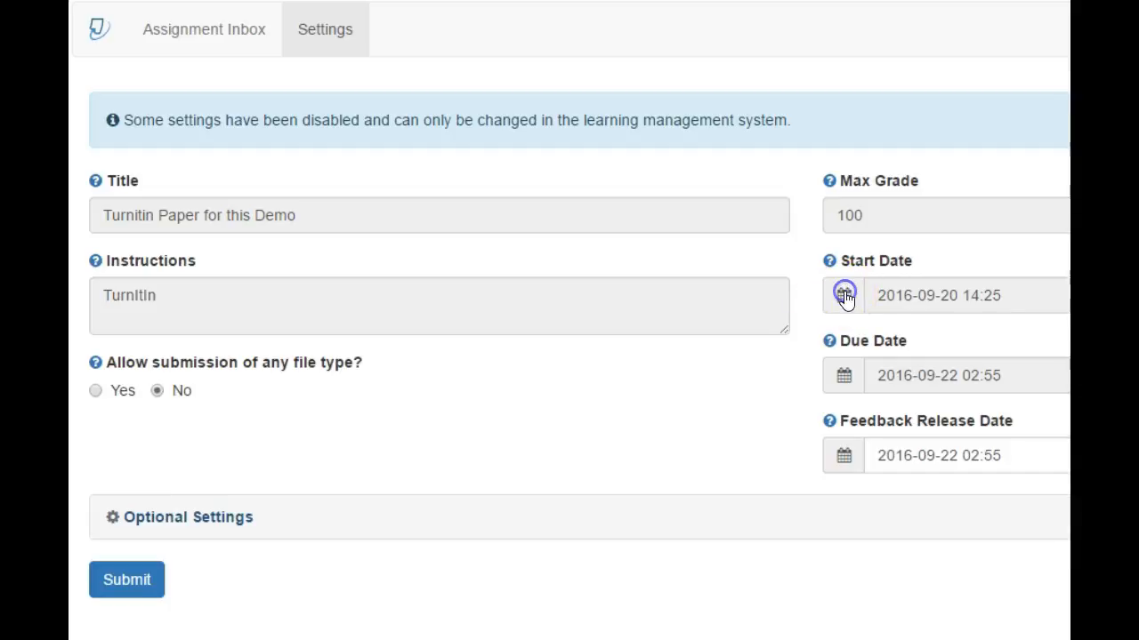
{"action": "left_click", "coordinate": [842, 298]}
{"action": "left_click", "coordinate": [843, 299]}
{"action": "left_click", "coordinate": [832, 378]}
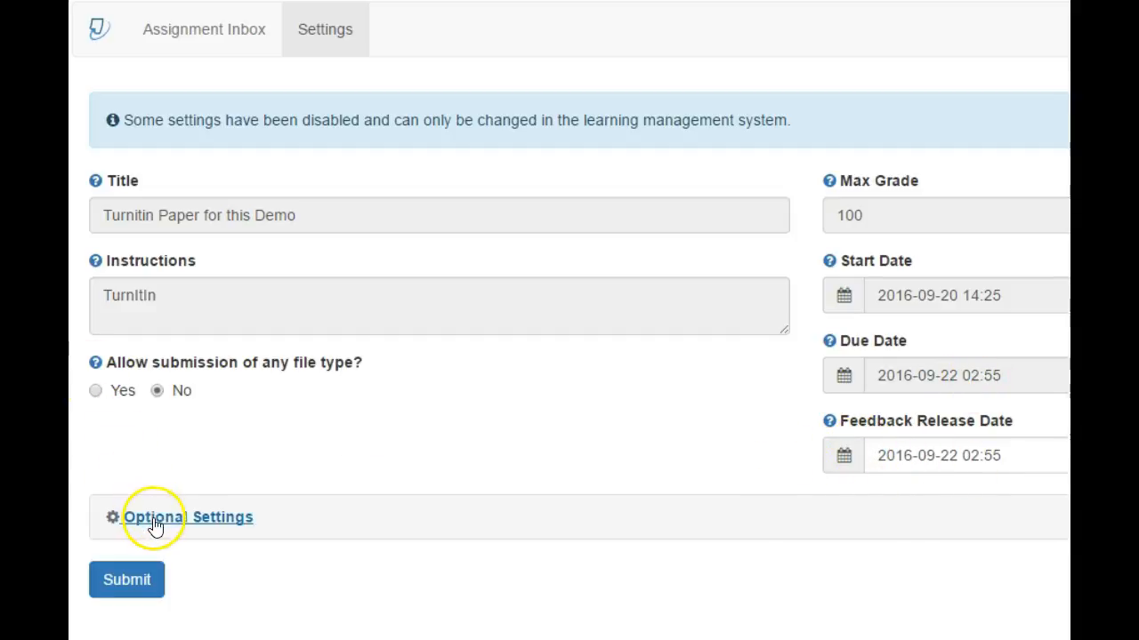
Expand the Optional Settings and review the sources that submitted papers are compared against
{"action": "left_click", "coordinate": [209, 521]}
{"action": "scroll", "coordinate": [267, 462], "scroll_direction": "down", "scroll_amount": 5}
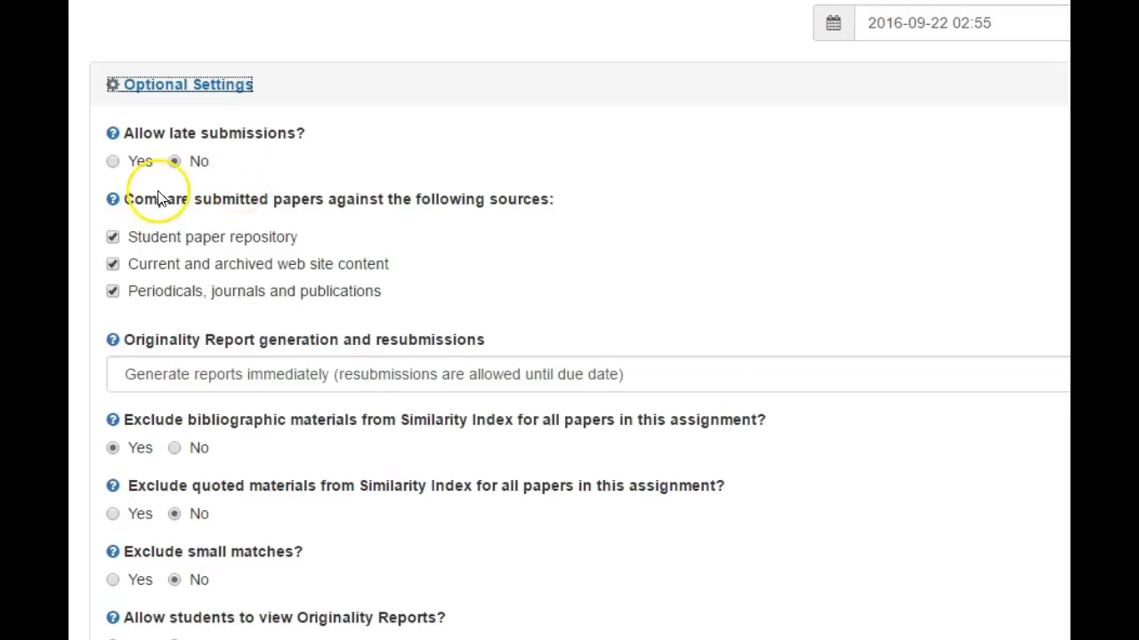
{"action": "left_click_drag", "start_coordinate": [120, 200], "coordinate": [549, 203]}
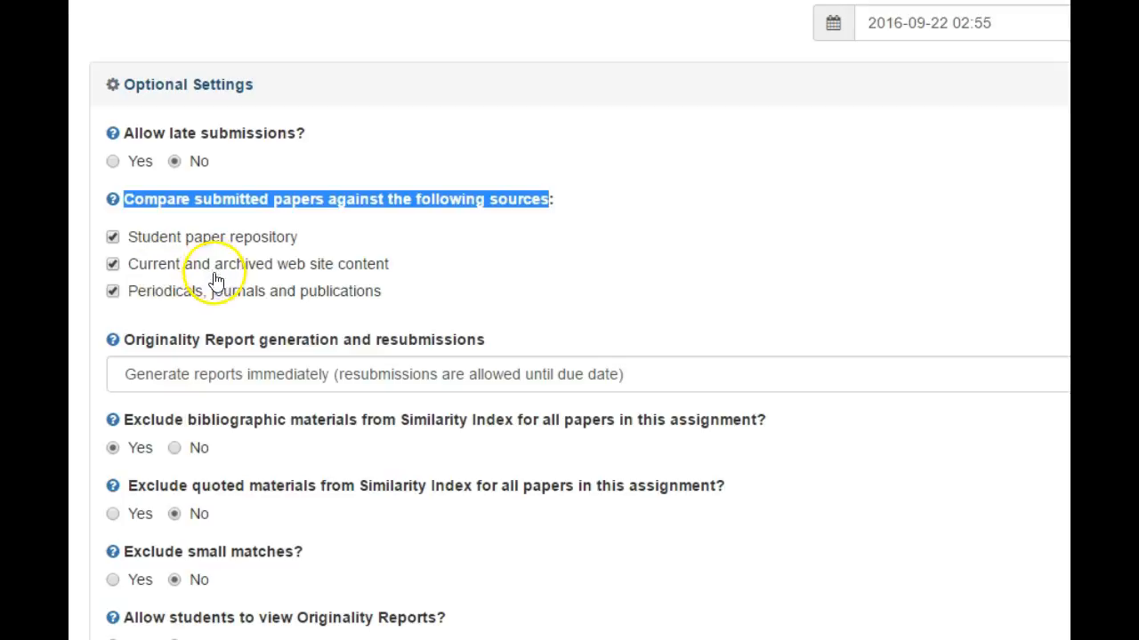
Keep Originality Report generation on "Generate reports immediately (resubmissions are allowed until due date)"
{"action": "scroll", "coordinate": [216, 279], "scroll_direction": "down", "scroll_amount": 1}
{"action": "left_click_drag", "start_coordinate": [119, 267], "coordinate": [484, 267]}
{"action": "left_click", "coordinate": [351, 304]}
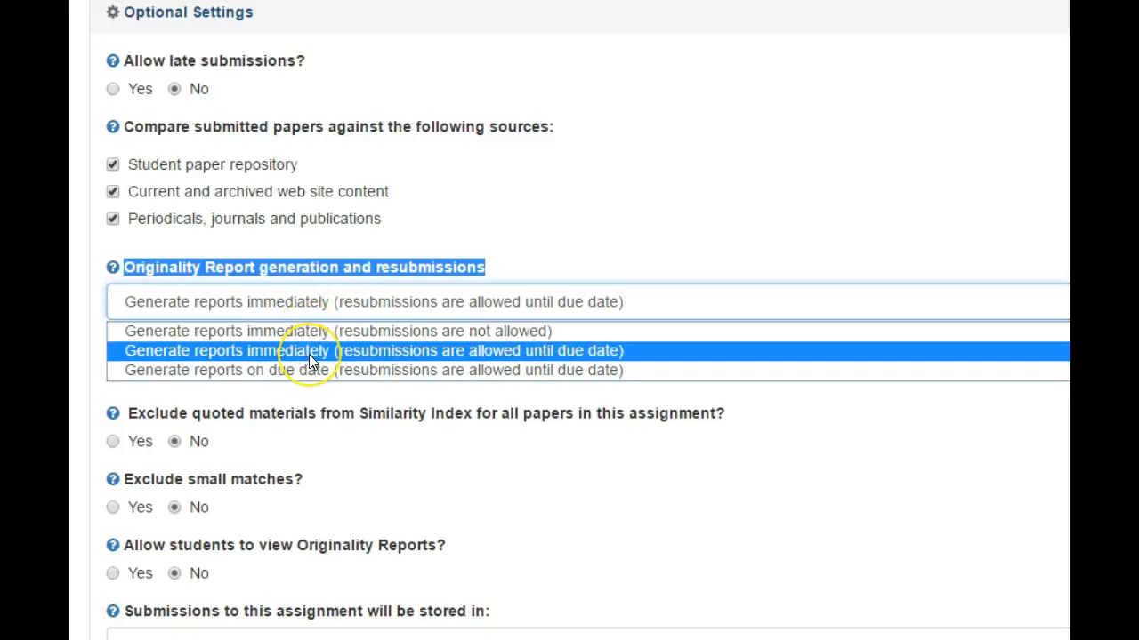
{"action": "left_click", "coordinate": [199, 352]}
{"action": "left_click", "coordinate": [389, 331]}
{"action": "left_click", "coordinate": [383, 351]}
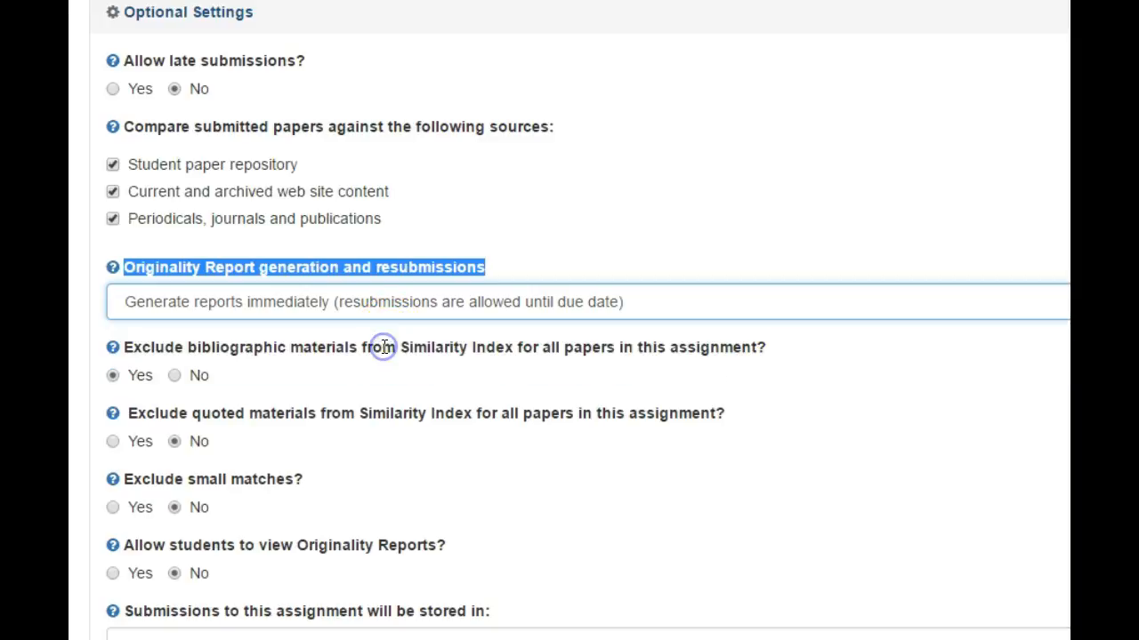
Keep bibliographic materials excluded from the Similarity Index and allow students to view Originality Reports
{"action": "left_click", "coordinate": [115, 377]}
{"action": "scroll", "coordinate": [176, 514], "scroll_direction": "down", "scroll_amount": 1}
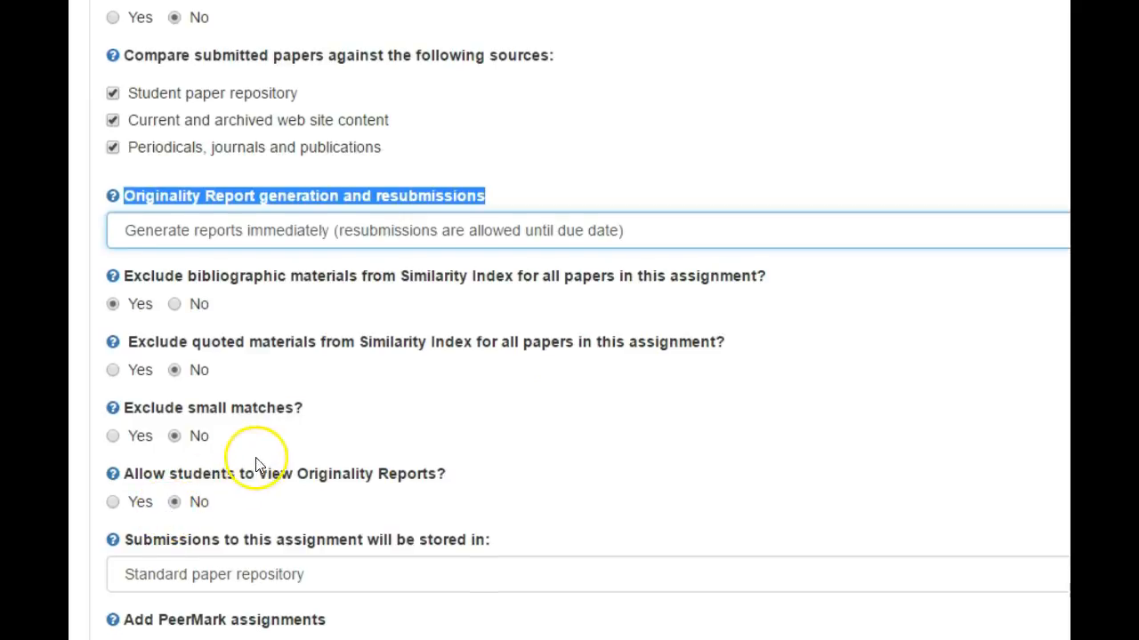
{"action": "scroll", "coordinate": [346, 427], "scroll_direction": "down", "scroll_amount": 1}
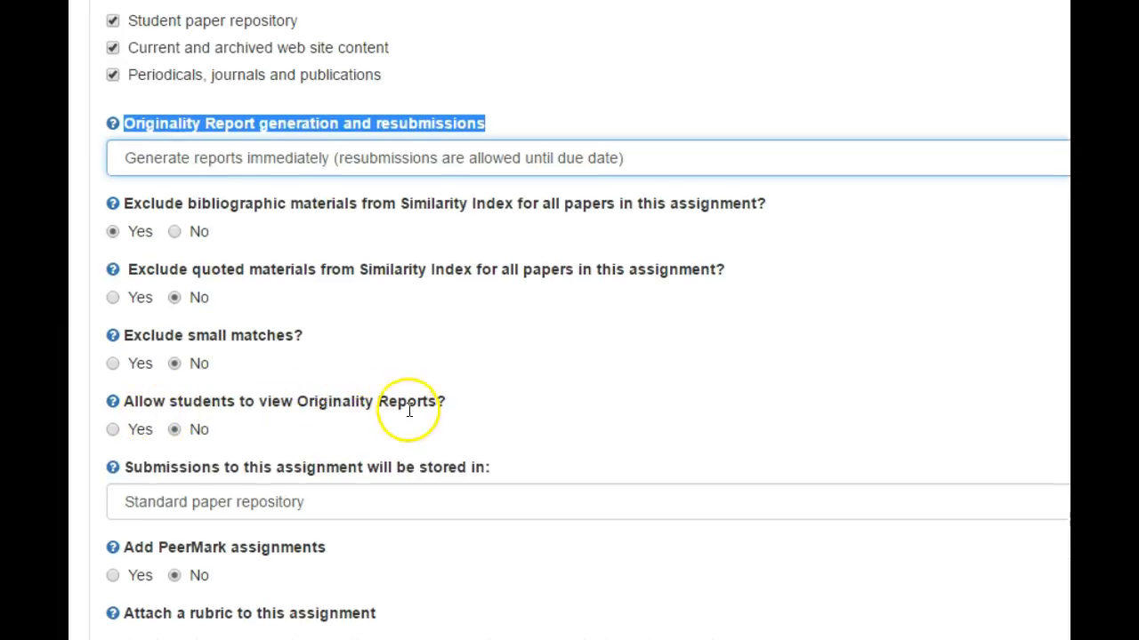
{"action": "left_click", "coordinate": [113, 429]}
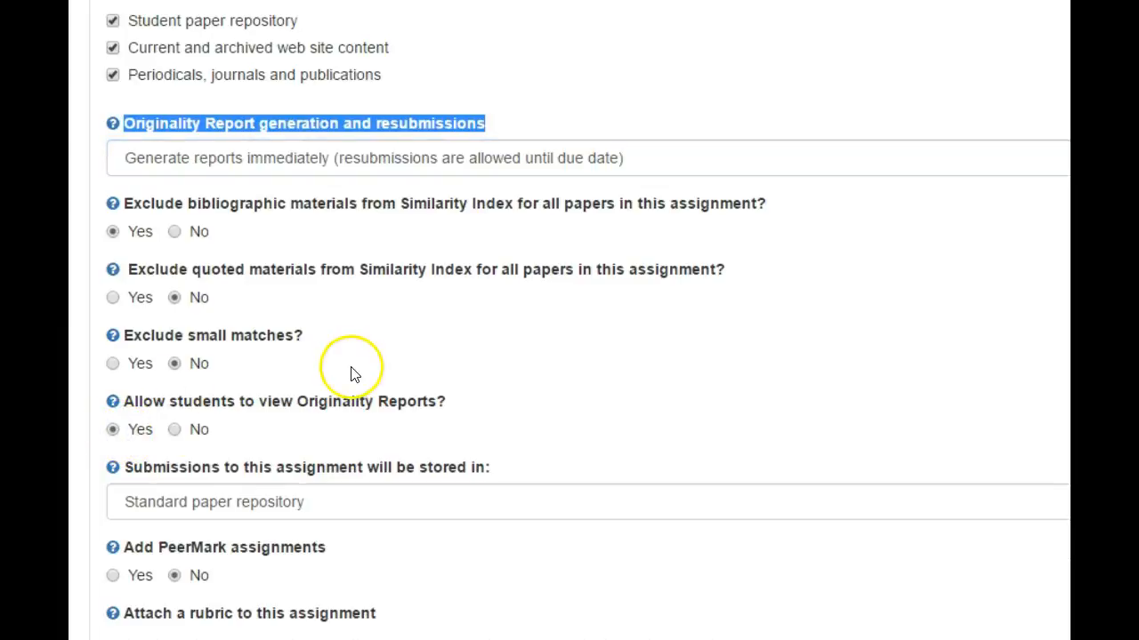
Recheck the Originality Report generation choices and review the storage, PeerMark, rubric and grammar checking options
{"action": "scroll", "coordinate": [334, 367], "scroll_direction": "down", "scroll_amount": 1}
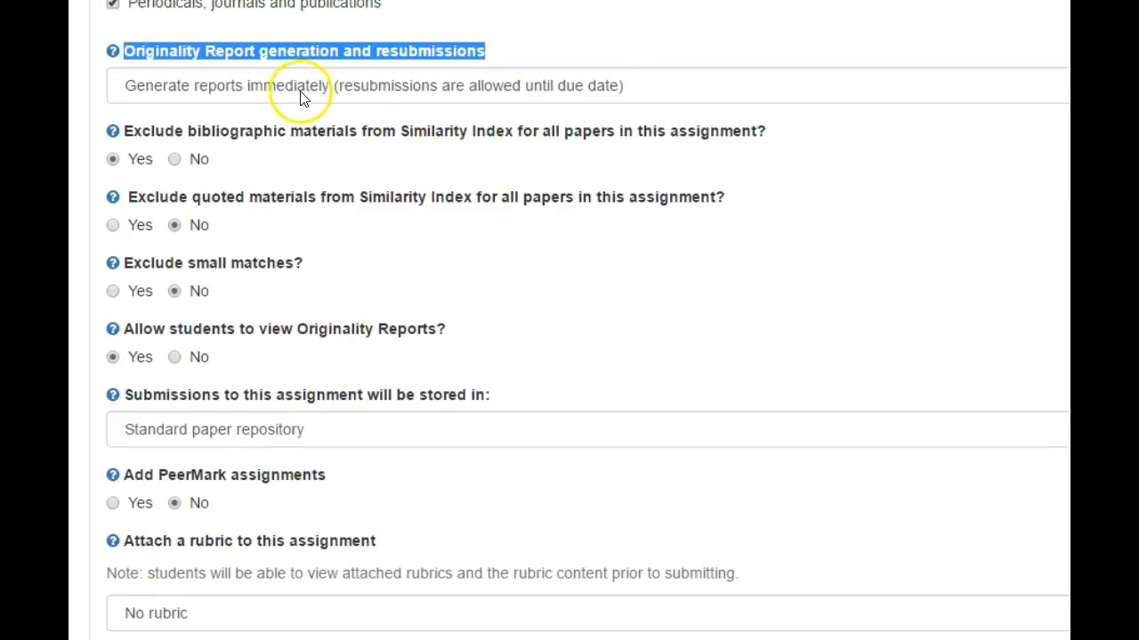
{"action": "left_click", "coordinate": [646, 85]}
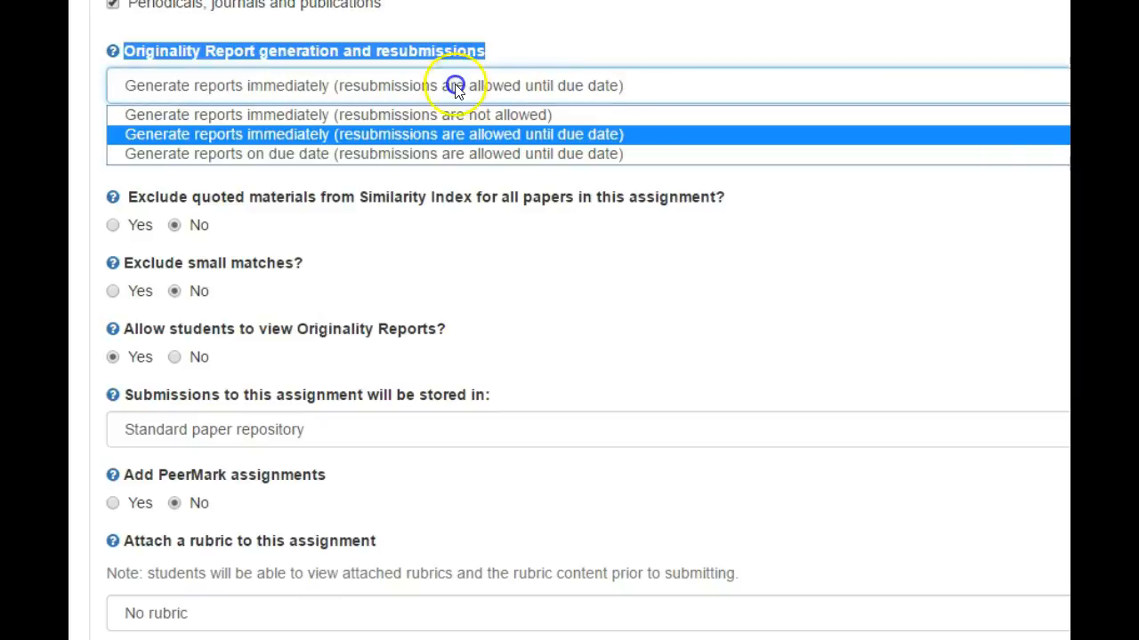
{"action": "left_click", "coordinate": [187, 332]}
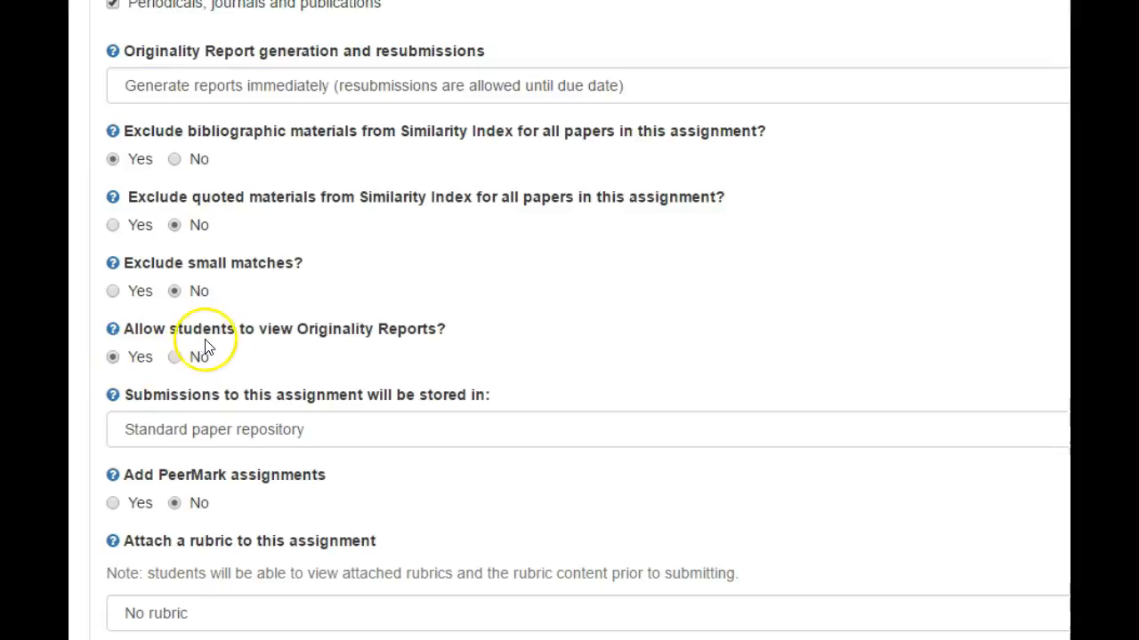
{"action": "scroll", "coordinate": [229, 392], "scroll_direction": "down", "scroll_amount": 1}
{"action": "scroll", "coordinate": [230, 392], "scroll_direction": "down", "scroll_amount": 3}
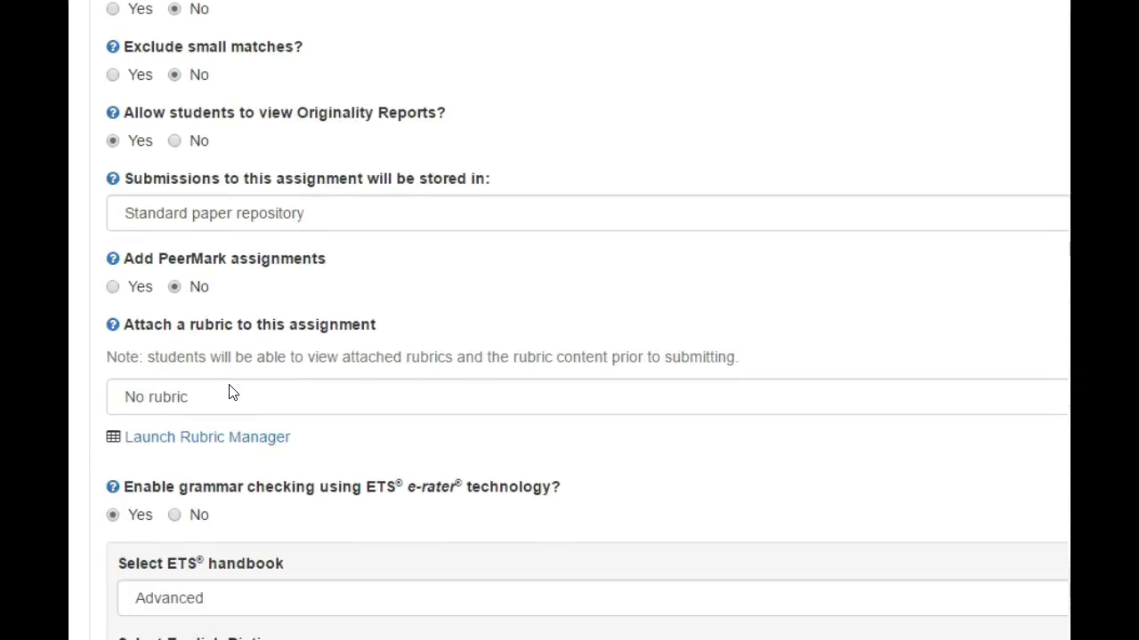
{"action": "scroll", "coordinate": [328, 328], "scroll_direction": "down", "scroll_amount": 2}
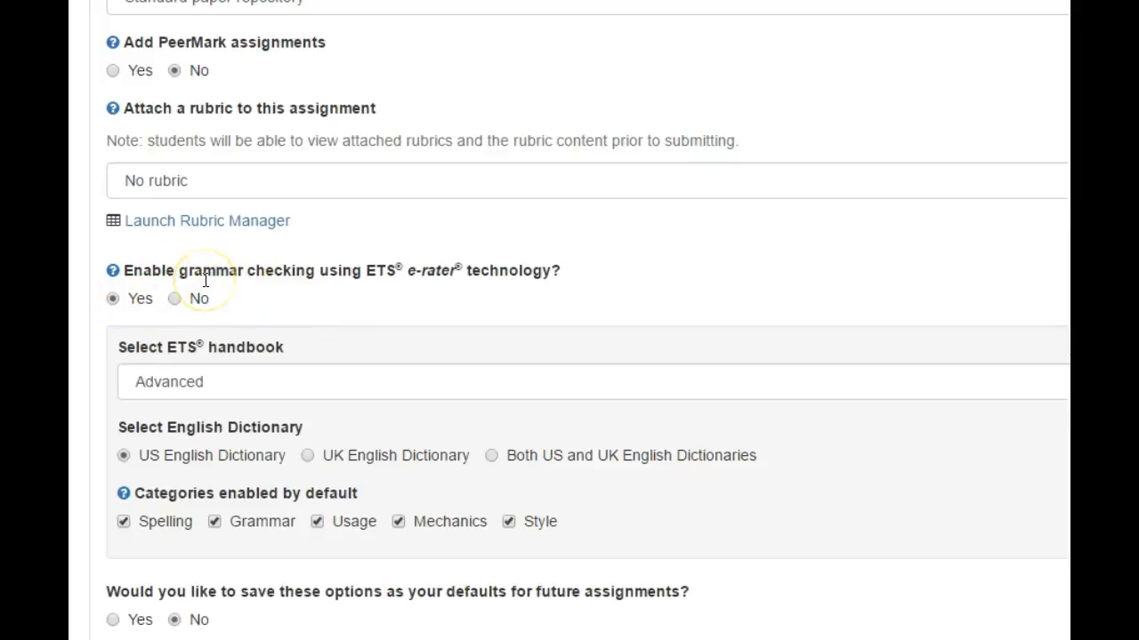
Keep the ETS handbook on Advanced and submit the Turnitin settings without saving them as defaults for future assignments
{"action": "left_click", "coordinate": [203, 388]}
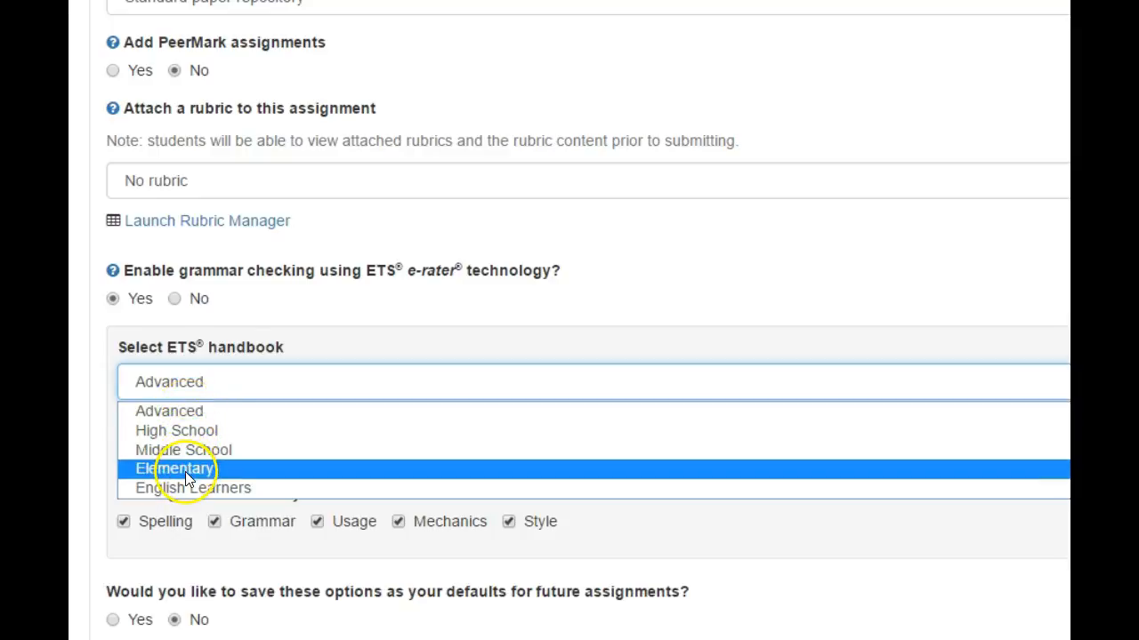
{"action": "left_click", "coordinate": [224, 377]}
{"action": "scroll", "coordinate": [214, 391], "scroll_direction": "down", "scroll_amount": 1}
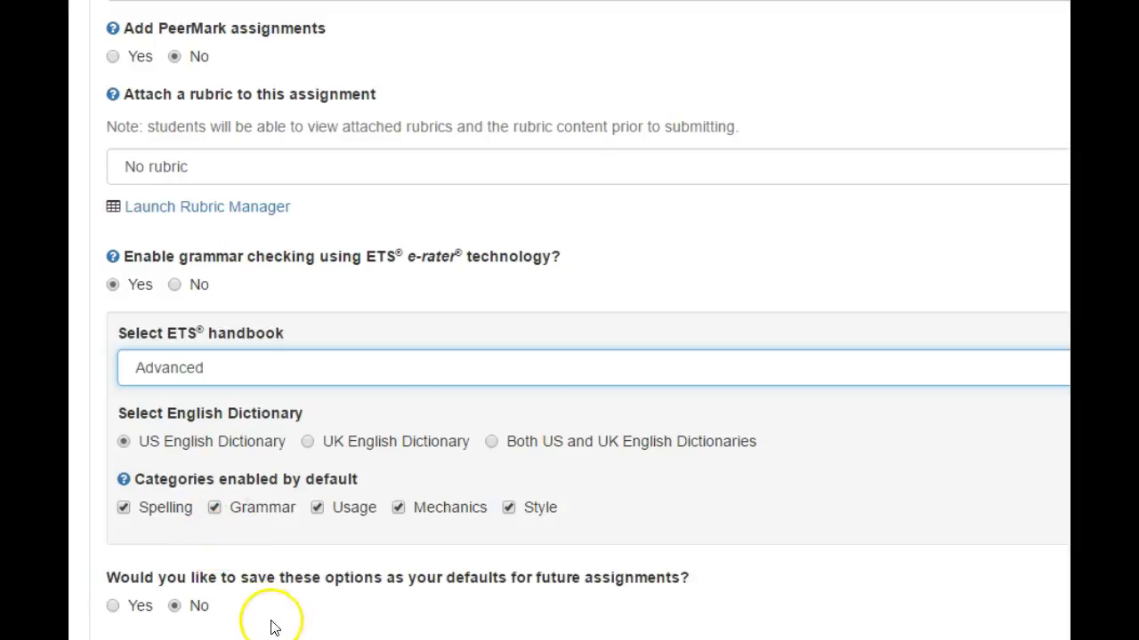
{"action": "scroll", "coordinate": [580, 356], "scroll_direction": "down", "scroll_amount": 1}
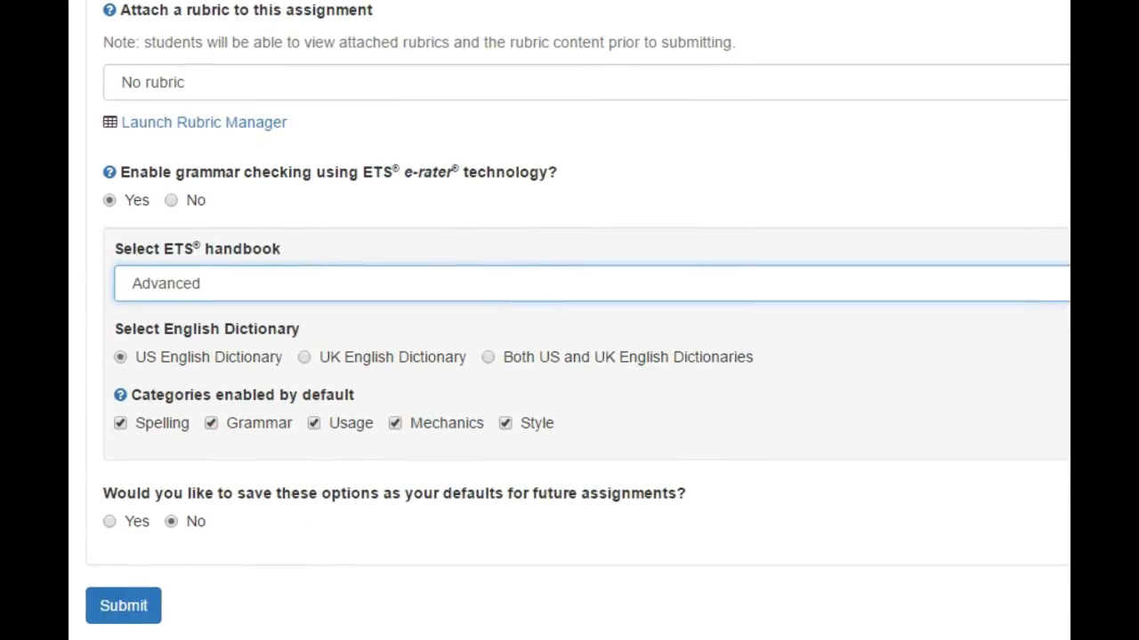
{"action": "left_click", "coordinate": [111, 605]}
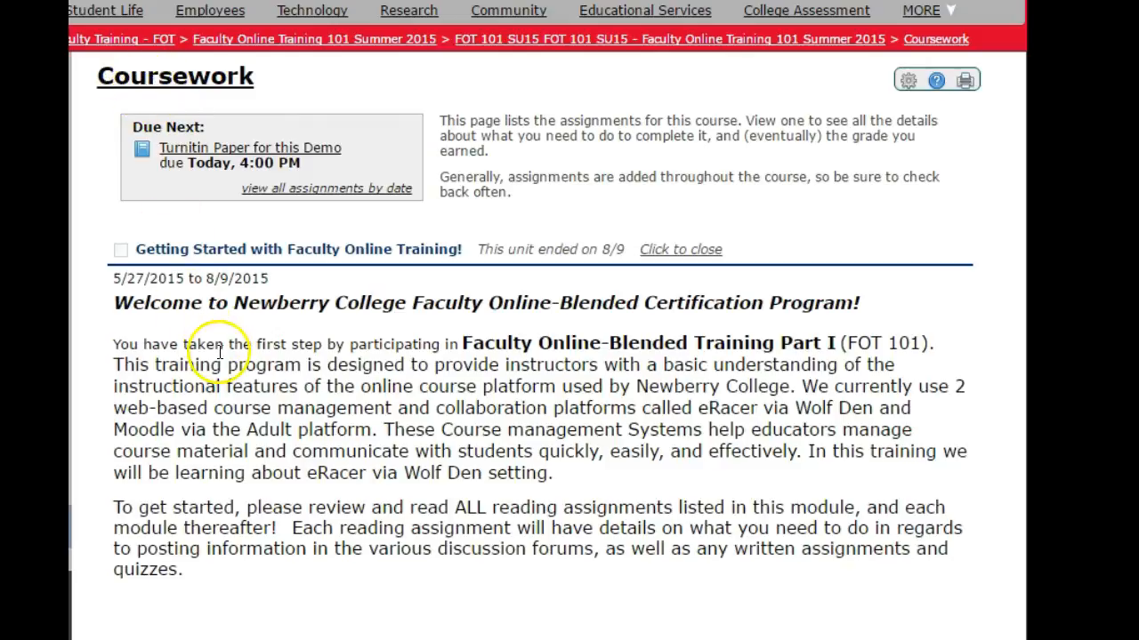
Find "Turnitin Paper for this Demo" in the Getting Started unit of the Coursework page and open it
{"action": "triple_click", "coordinate": [151, 127]}
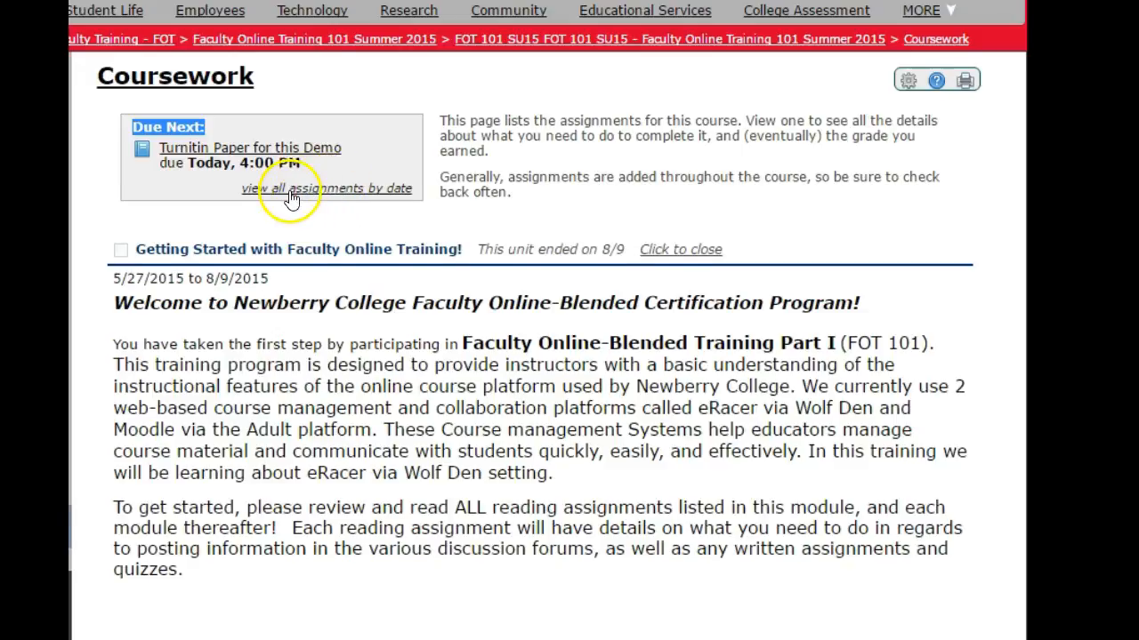
{"action": "scroll", "coordinate": [285, 199], "scroll_direction": "down", "scroll_amount": 3}
{"action": "scroll", "coordinate": [295, 205], "scroll_direction": "down", "scroll_amount": 5}
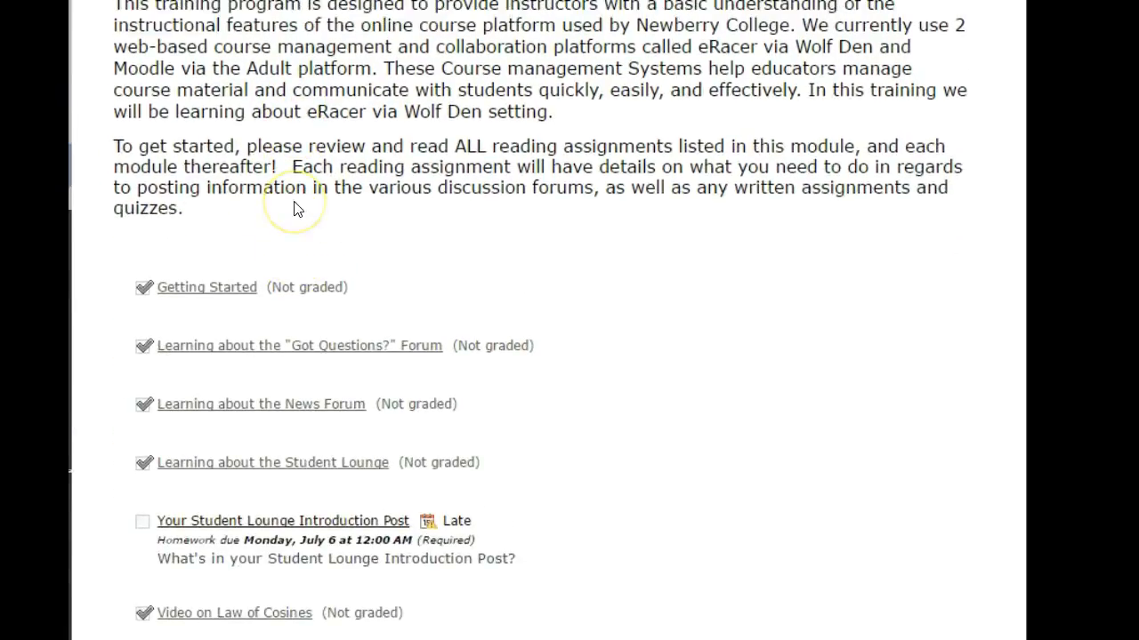
{"action": "scroll", "coordinate": [572, 323], "scroll_direction": "down", "scroll_amount": 1}
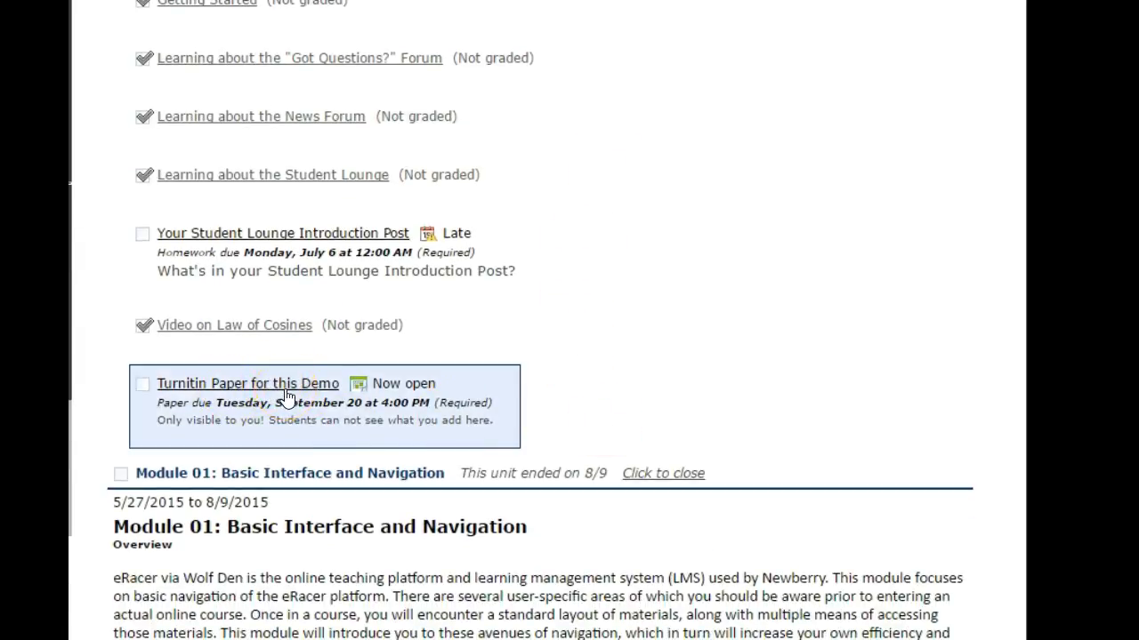
{"action": "scroll", "coordinate": [287, 396], "scroll_direction": "up", "scroll_amount": 8}
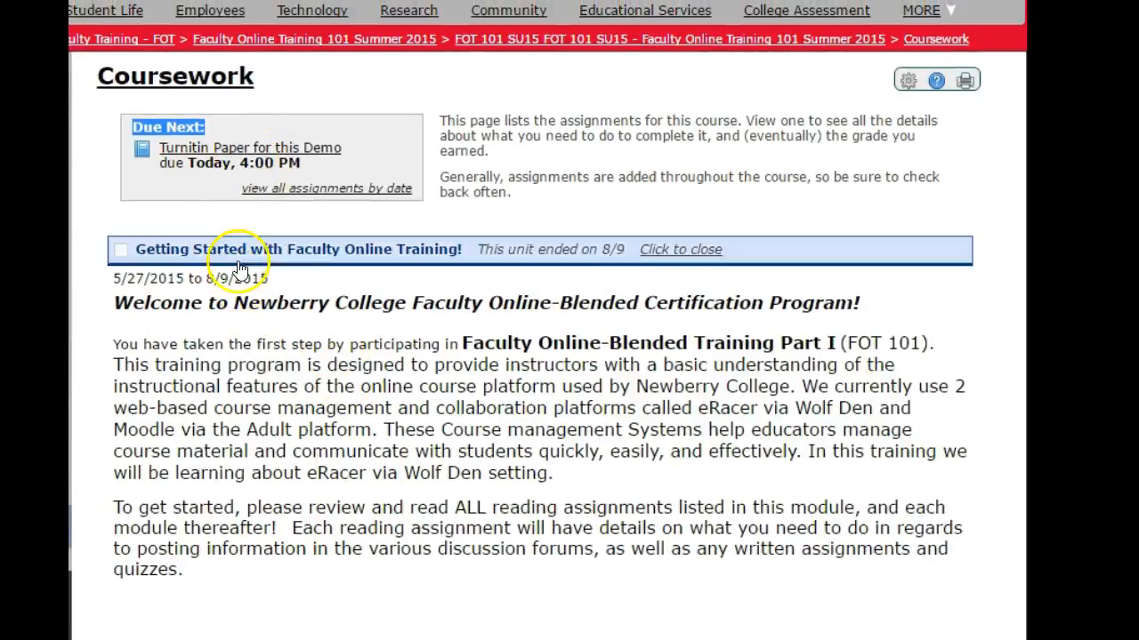
{"action": "scroll", "coordinate": [233, 267], "scroll_direction": "down", "scroll_amount": 3}
{"action": "scroll", "coordinate": [233, 267], "scroll_direction": "down", "scroll_amount": 5}
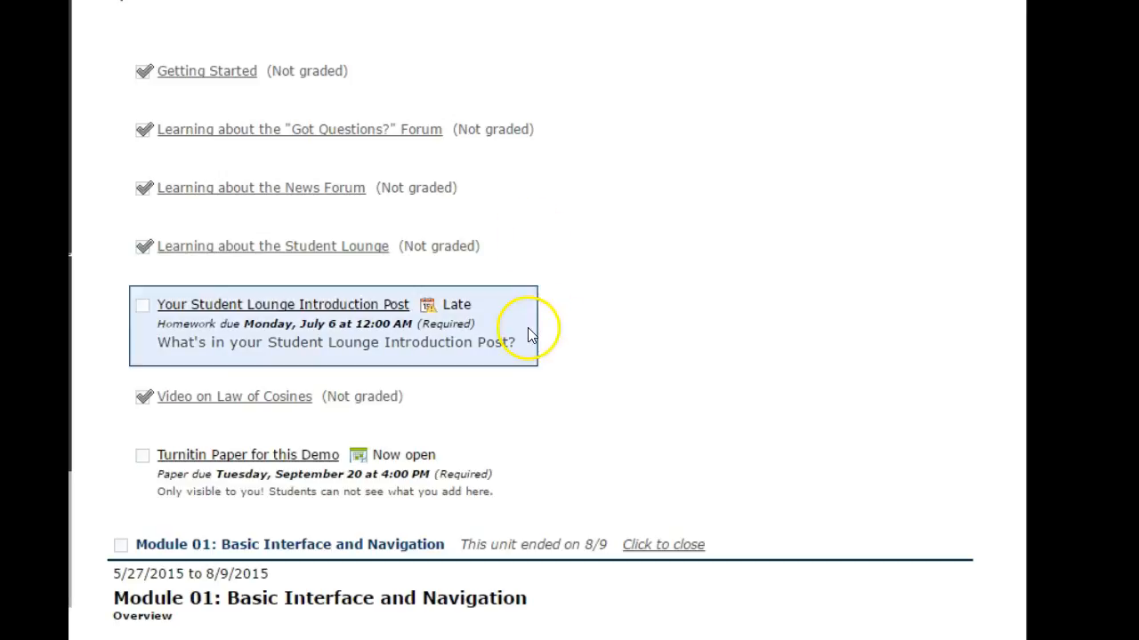
{"action": "left_click", "coordinate": [298, 456]}
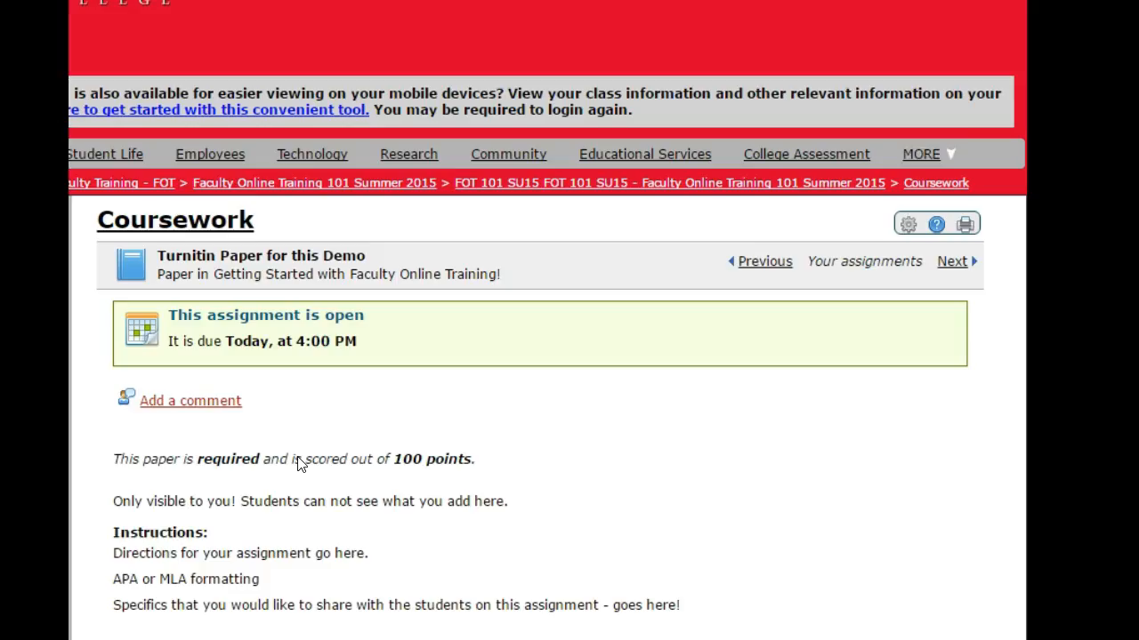
Review the paper's description and the instructions shown on its assignment page
{"action": "scroll", "coordinate": [448, 427], "scroll_direction": "down", "scroll_amount": 1}
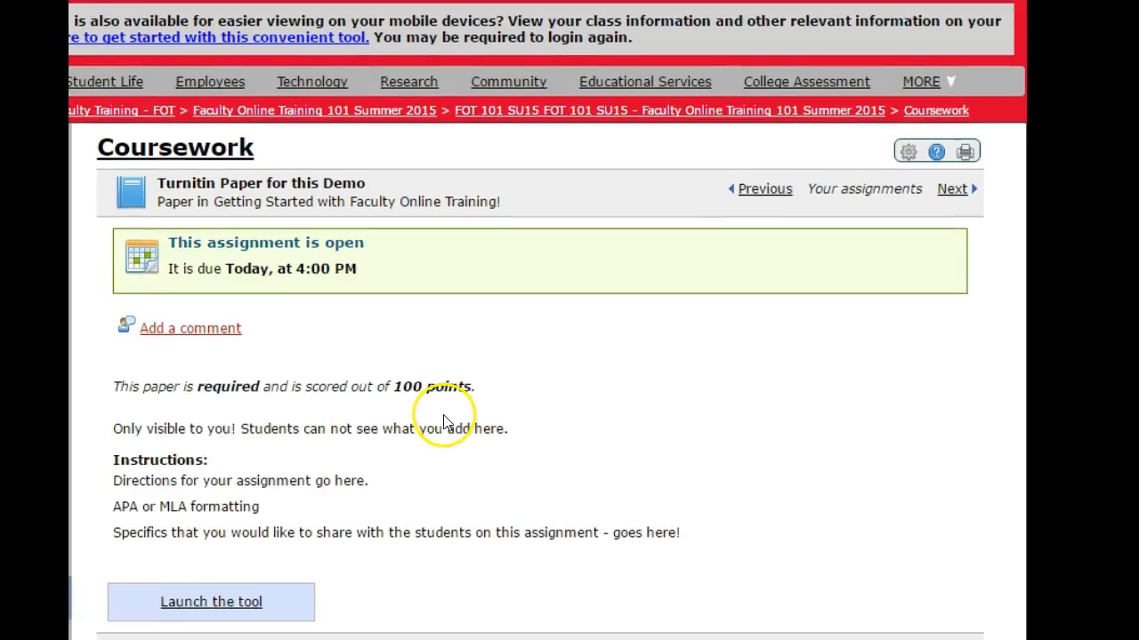
{"action": "left_click_drag", "start_coordinate": [112, 428], "coordinate": [463, 430]}
{"action": "left_click_drag", "start_coordinate": [112, 459], "coordinate": [715, 539]}
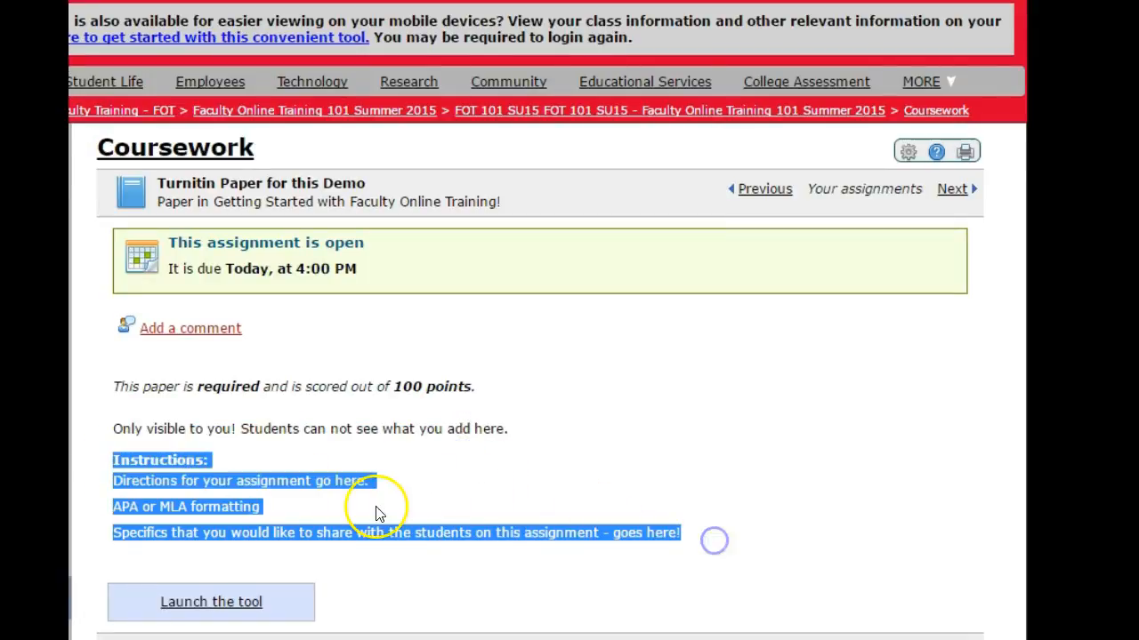
{"action": "scroll", "coordinate": [216, 457], "scroll_direction": "down", "scroll_amount": 2}
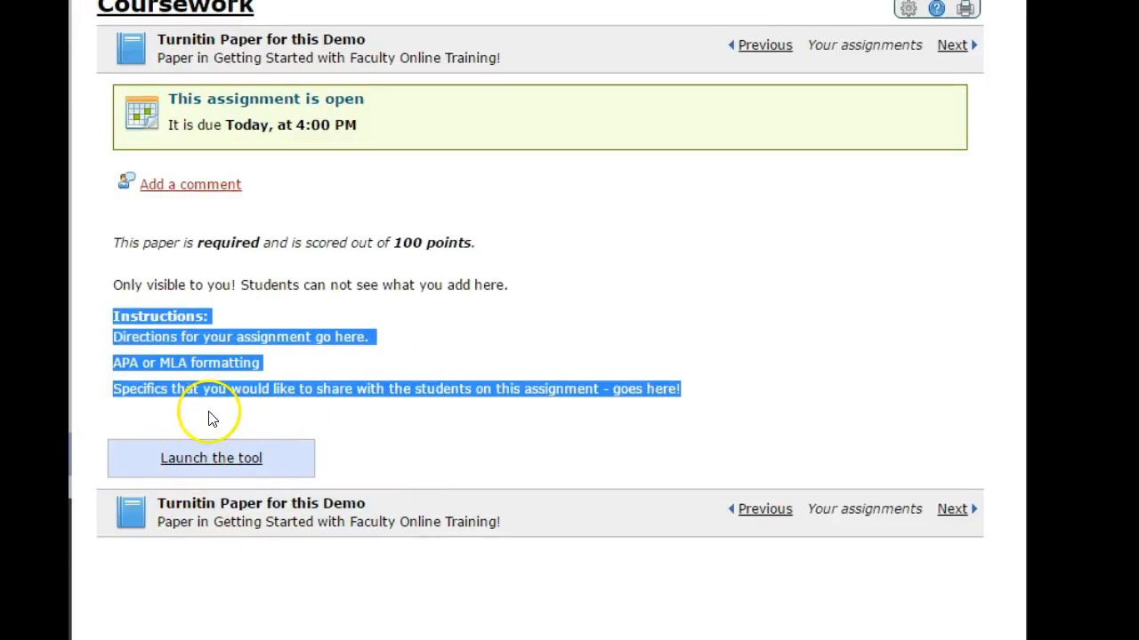
{"action": "left_click", "coordinate": [238, 405]}
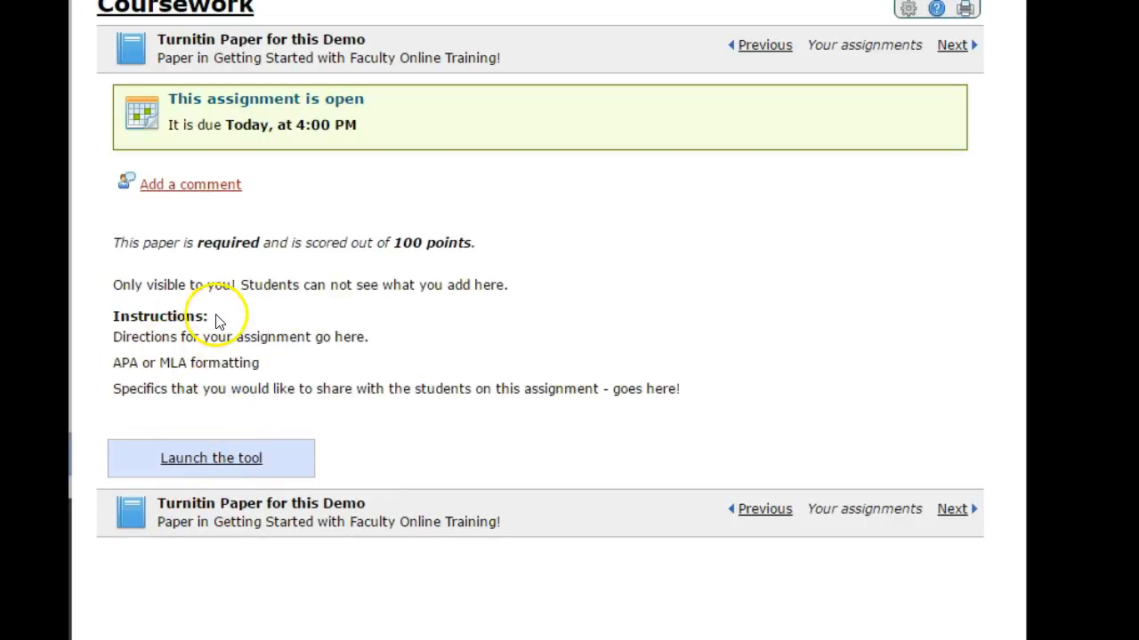
Launch the Turnitin tool for the paper and try to upload a submission from its Assignment Dashboard
{"action": "left_click", "coordinate": [220, 462]}
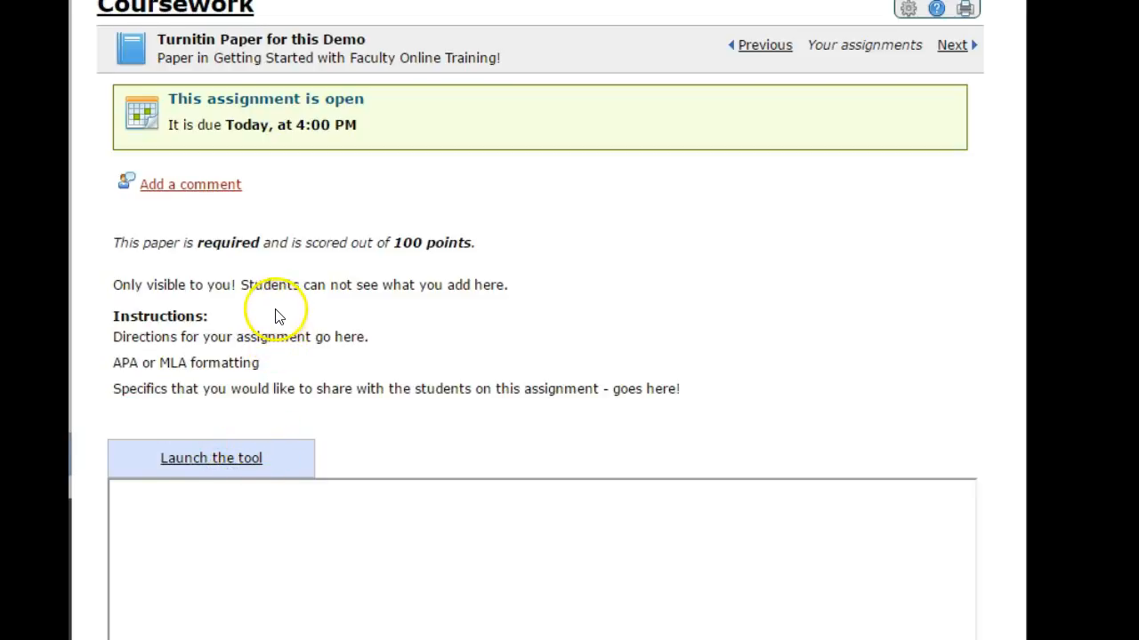
{"action": "scroll", "coordinate": [277, 329], "scroll_direction": "down", "scroll_amount": 2}
{"action": "scroll", "coordinate": [281, 285], "scroll_direction": "down", "scroll_amount": 3}
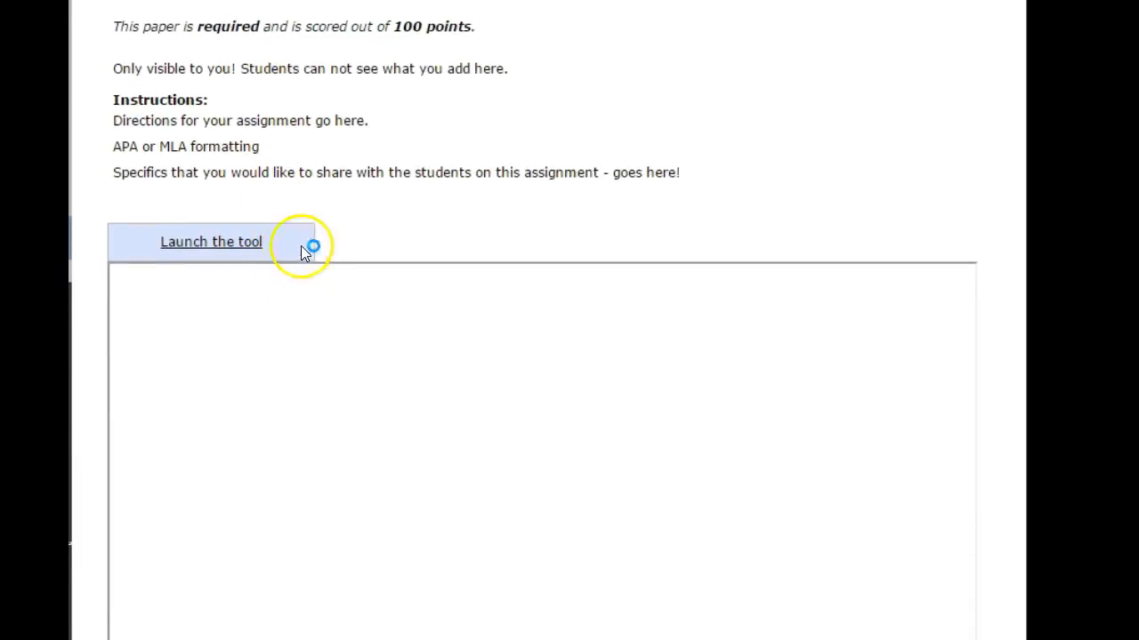
{"action": "scroll", "coordinate": [496, 219], "scroll_direction": "down", "scroll_amount": 2}
{"action": "scroll", "coordinate": [496, 219], "scroll_direction": "down", "scroll_amount": 2}
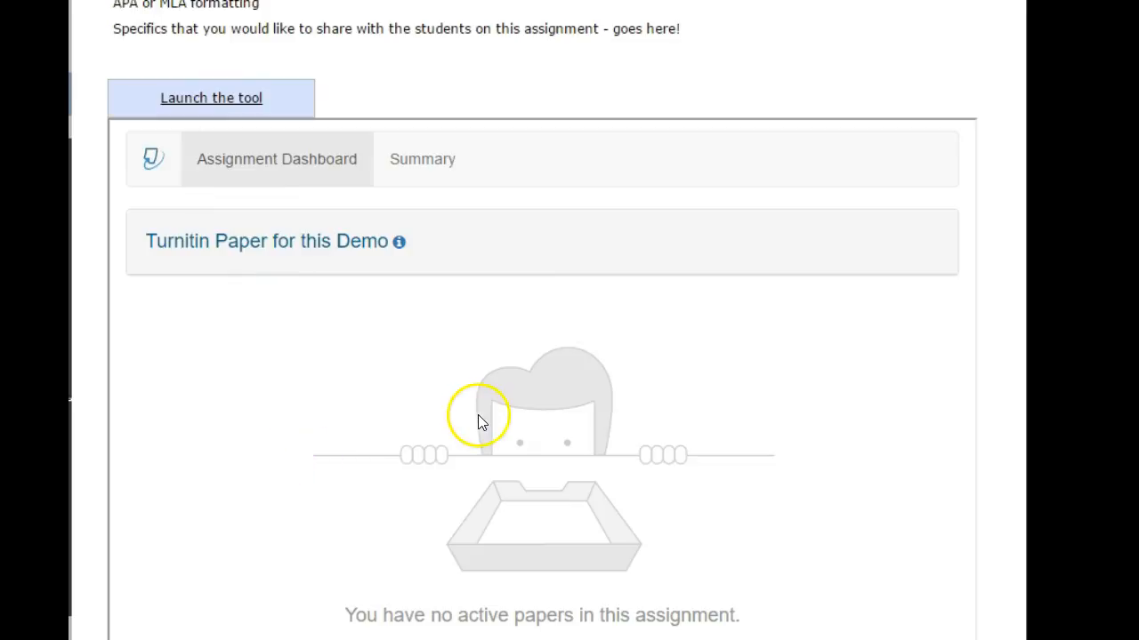
{"action": "scroll", "coordinate": [476, 358], "scroll_direction": "down", "scroll_amount": 1}
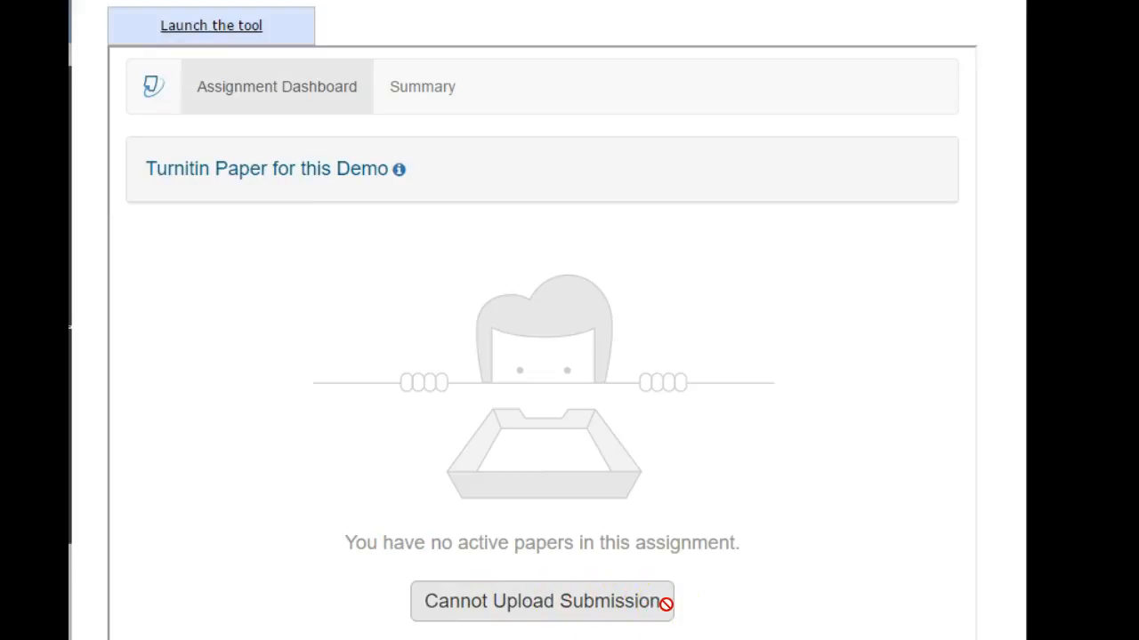
{"action": "left_click", "coordinate": [533, 602]}
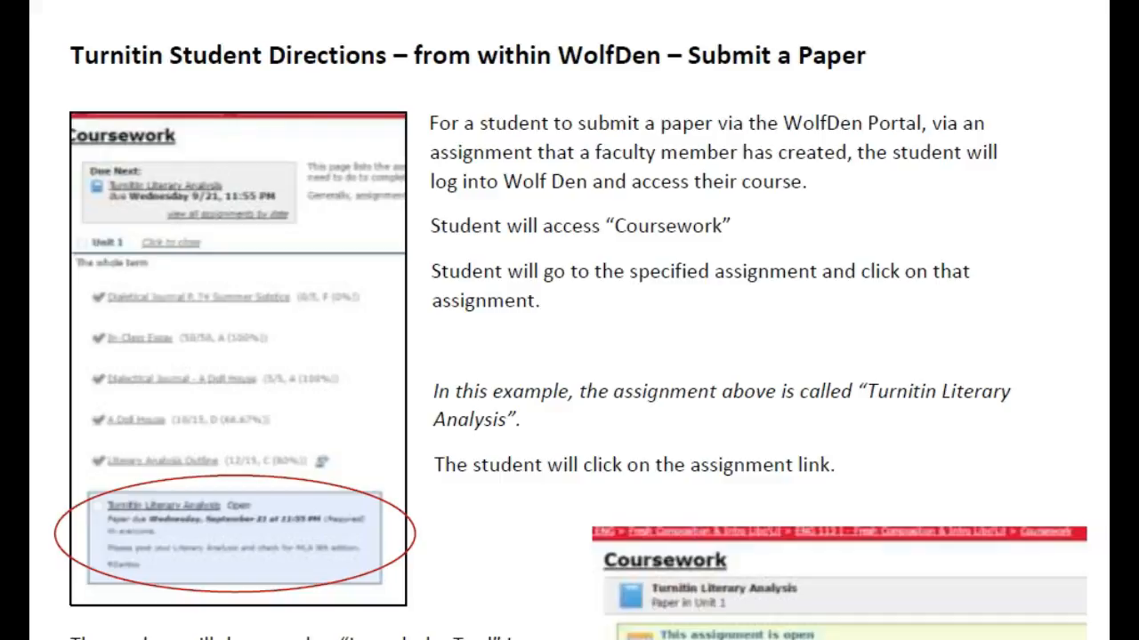
Read the Turnitin Student Directions on opening the assignment, launching the tool, accepting the user agreement and uploading a paper
{"action": "scroll", "coordinate": [570, 336], "scroll_direction": "down", "scroll_amount": 1}
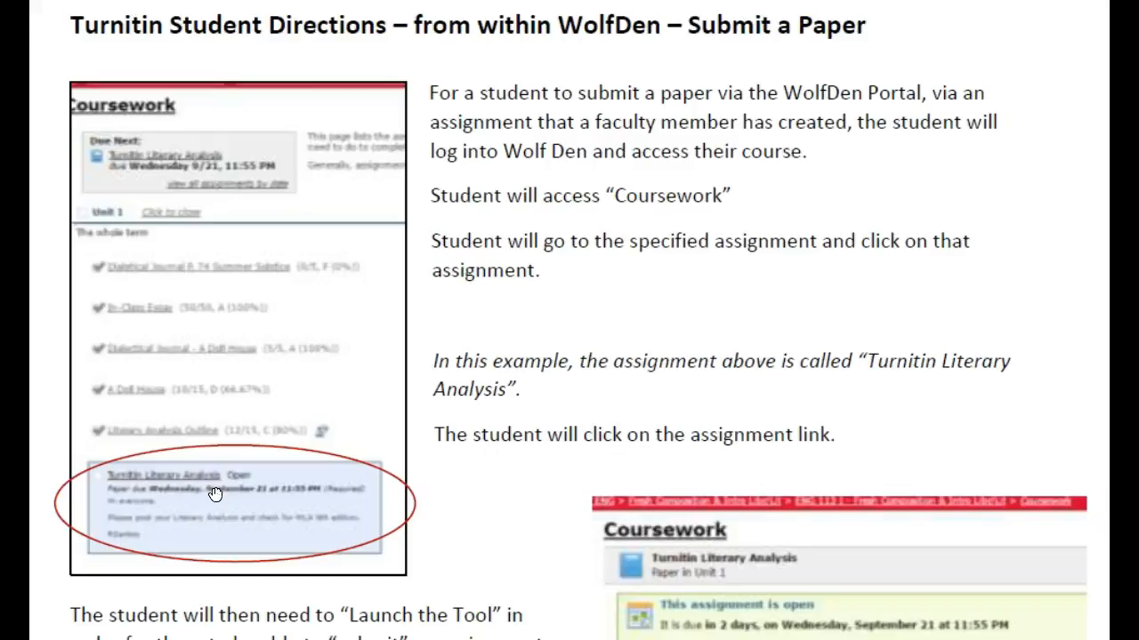
{"action": "scroll", "coordinate": [233, 472], "scroll_direction": "down", "scroll_amount": 3}
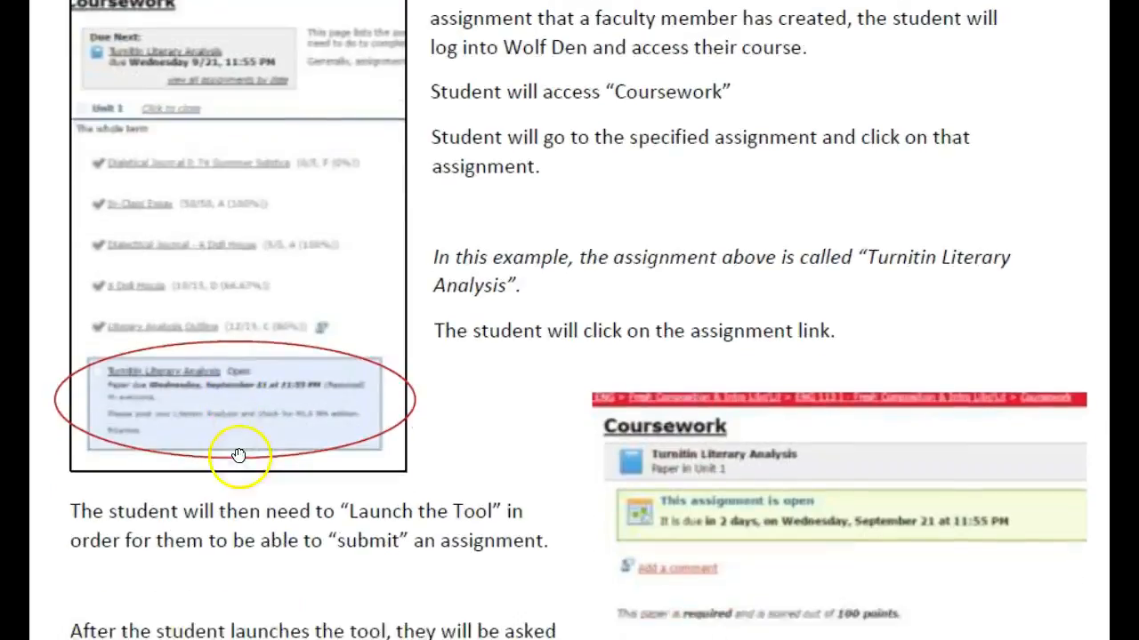
{"action": "scroll", "coordinate": [239, 456], "scroll_direction": "down", "scroll_amount": 6}
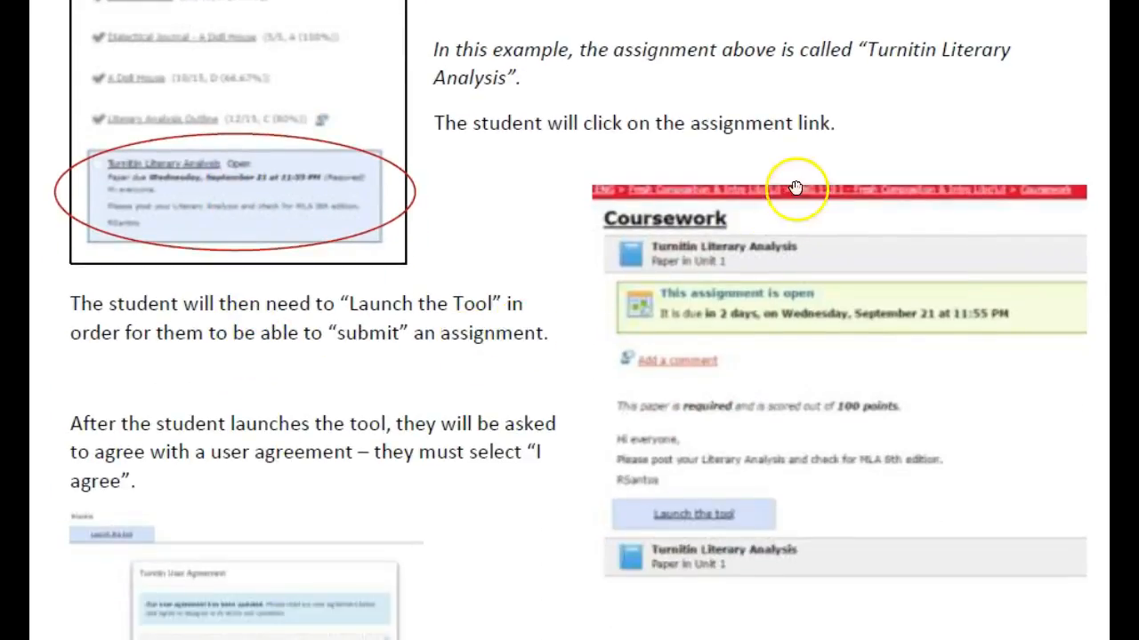
{"action": "scroll", "coordinate": [676, 391], "scroll_direction": "down", "scroll_amount": 1}
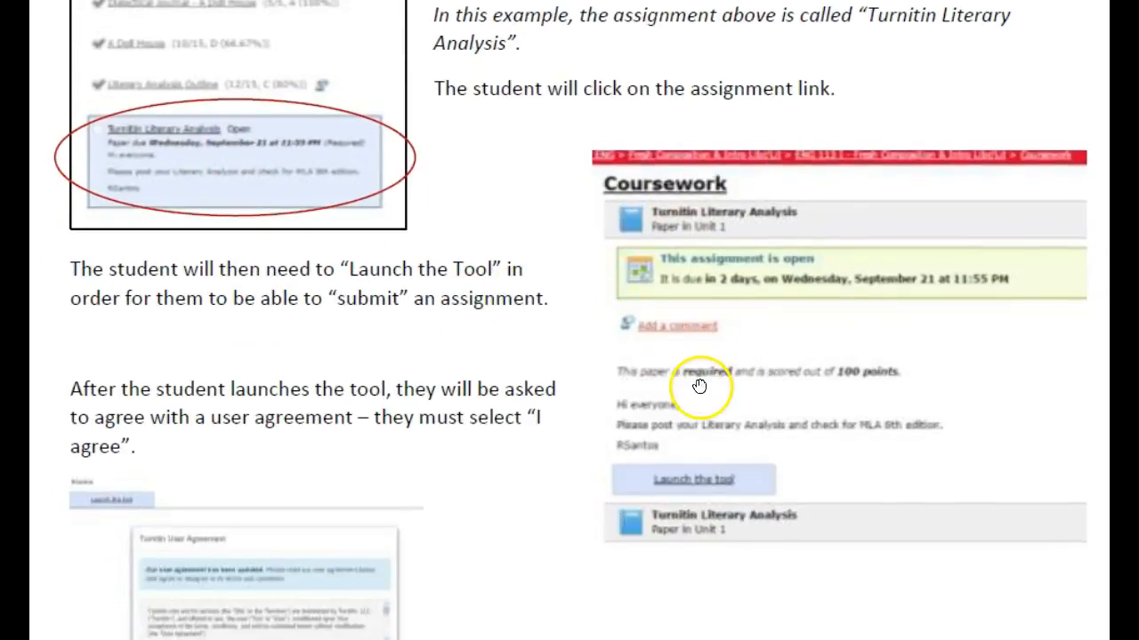
{"action": "left_click", "coordinate": [692, 483]}
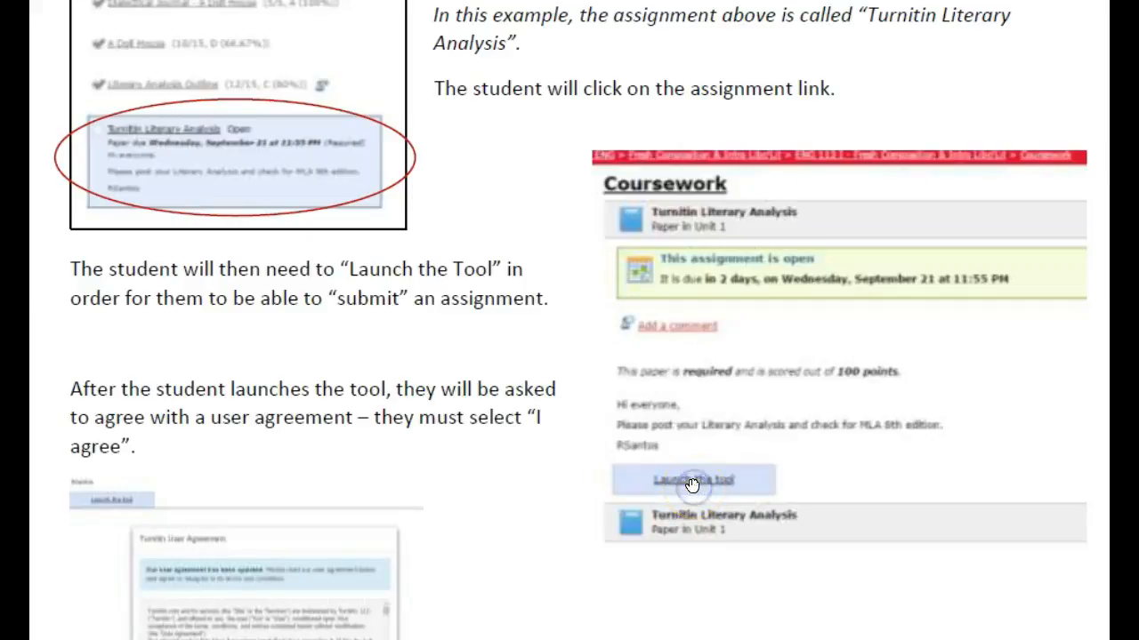
{"action": "scroll", "coordinate": [761, 477], "scroll_direction": "down", "scroll_amount": 5}
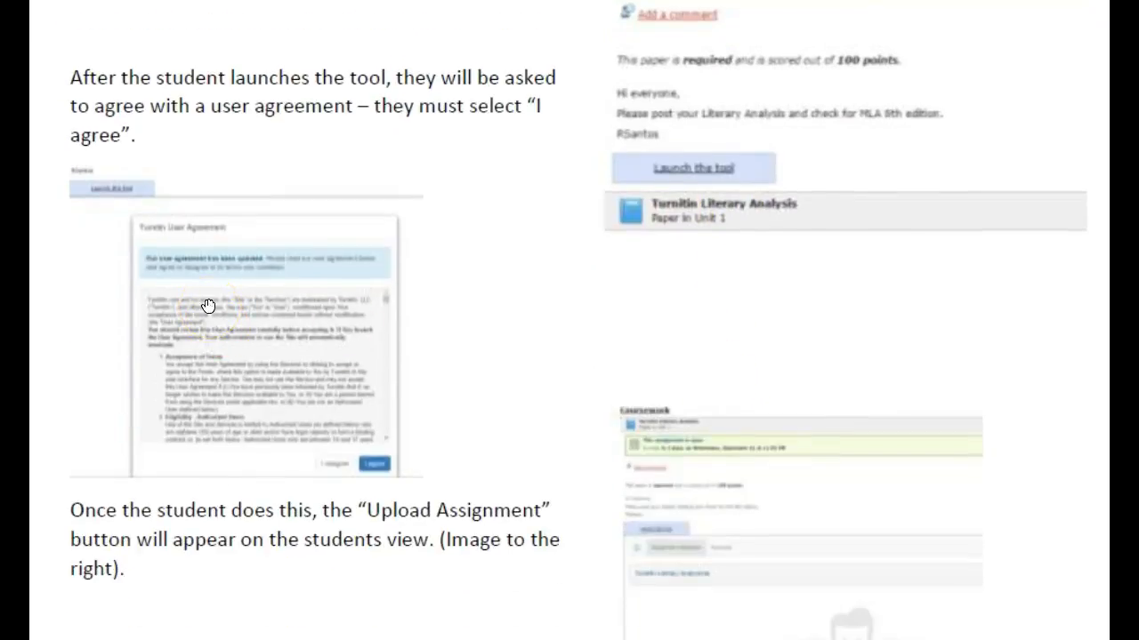
{"action": "scroll", "coordinate": [218, 289], "scroll_direction": "down", "scroll_amount": 1}
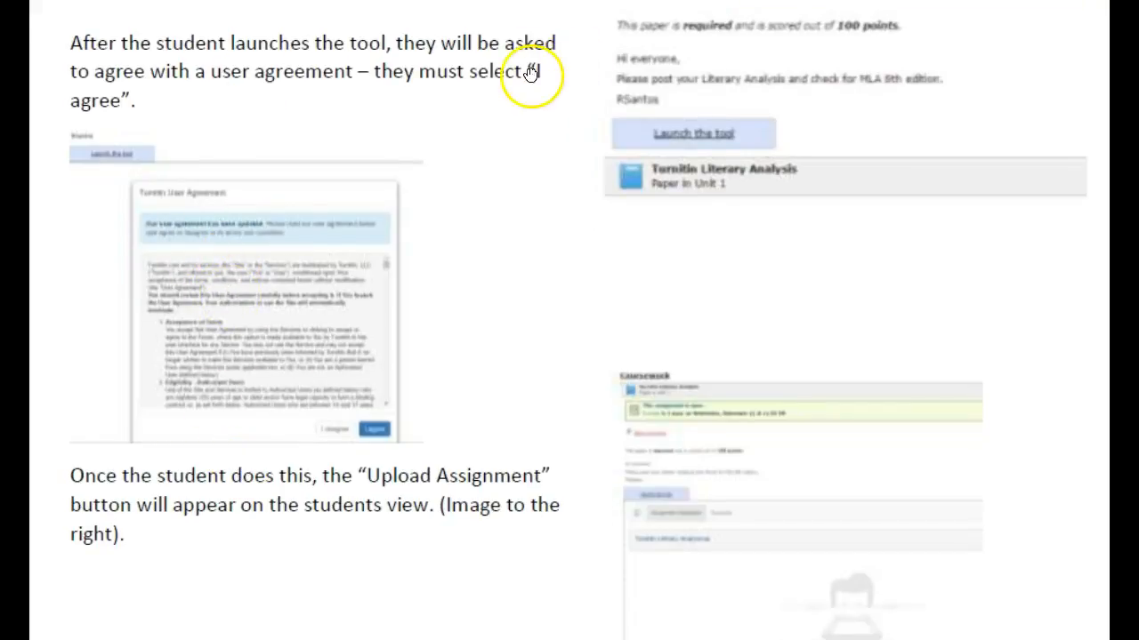
{"action": "scroll", "coordinate": [367, 411], "scroll_direction": "down", "scroll_amount": 1}
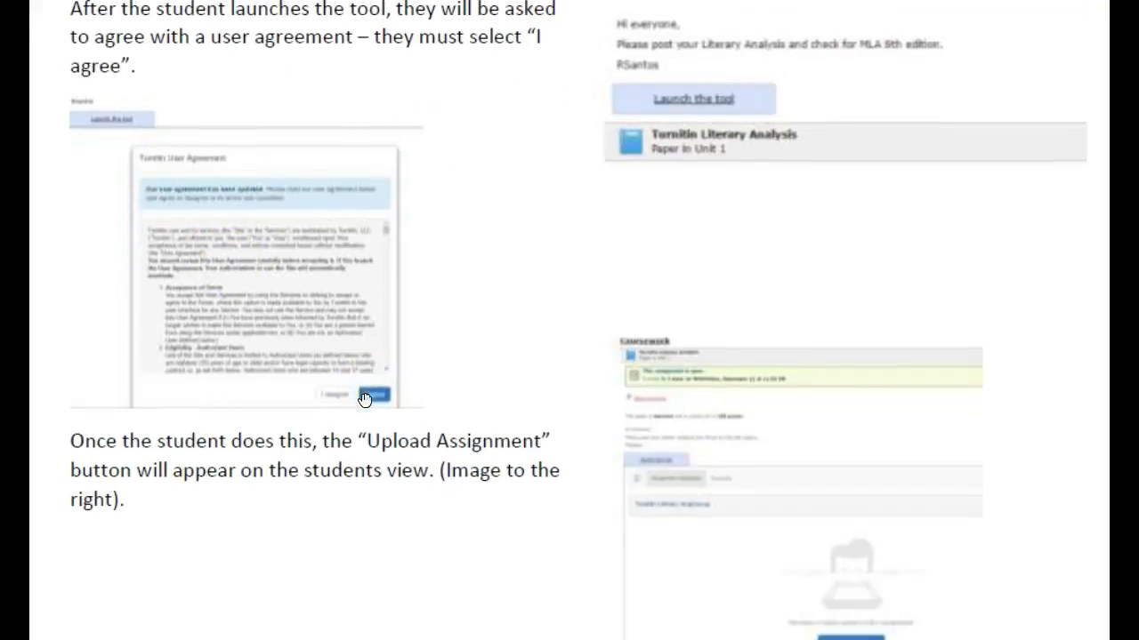
{"action": "scroll", "coordinate": [346, 390], "scroll_direction": "down", "scroll_amount": 3}
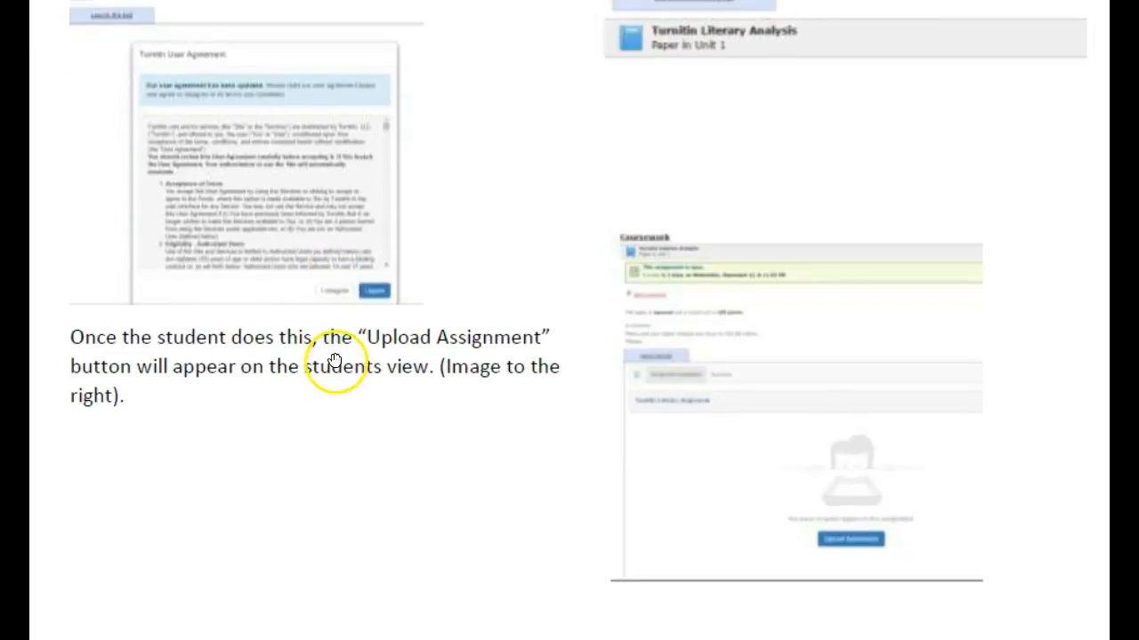
{"action": "scroll", "coordinate": [334, 359], "scroll_direction": "down", "scroll_amount": 1}
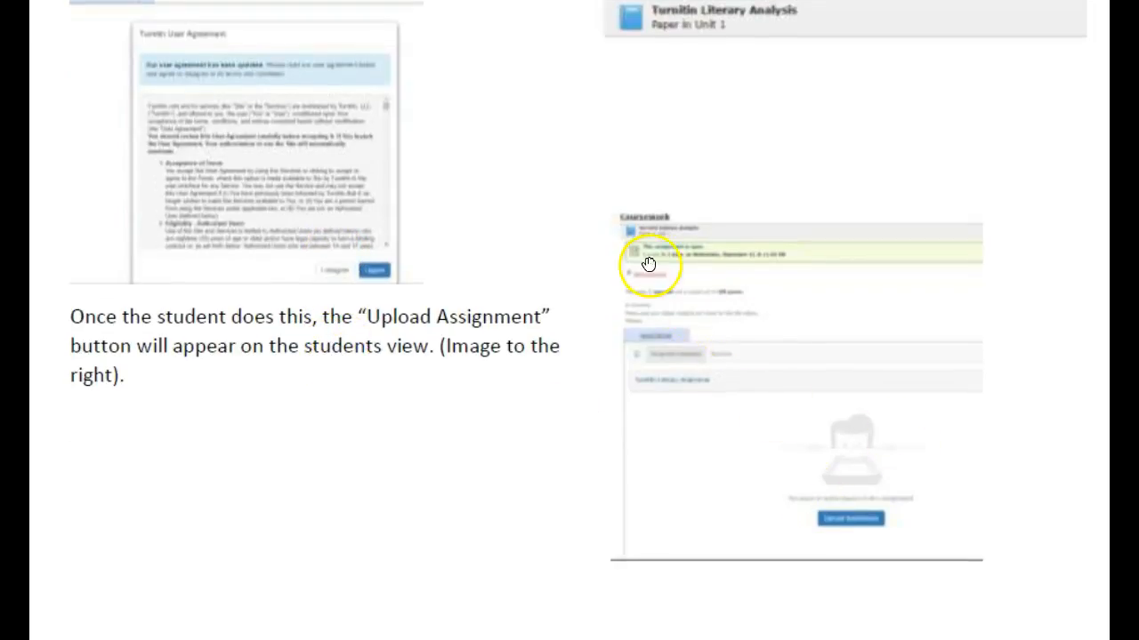
{"action": "left_click", "coordinate": [840, 530]}
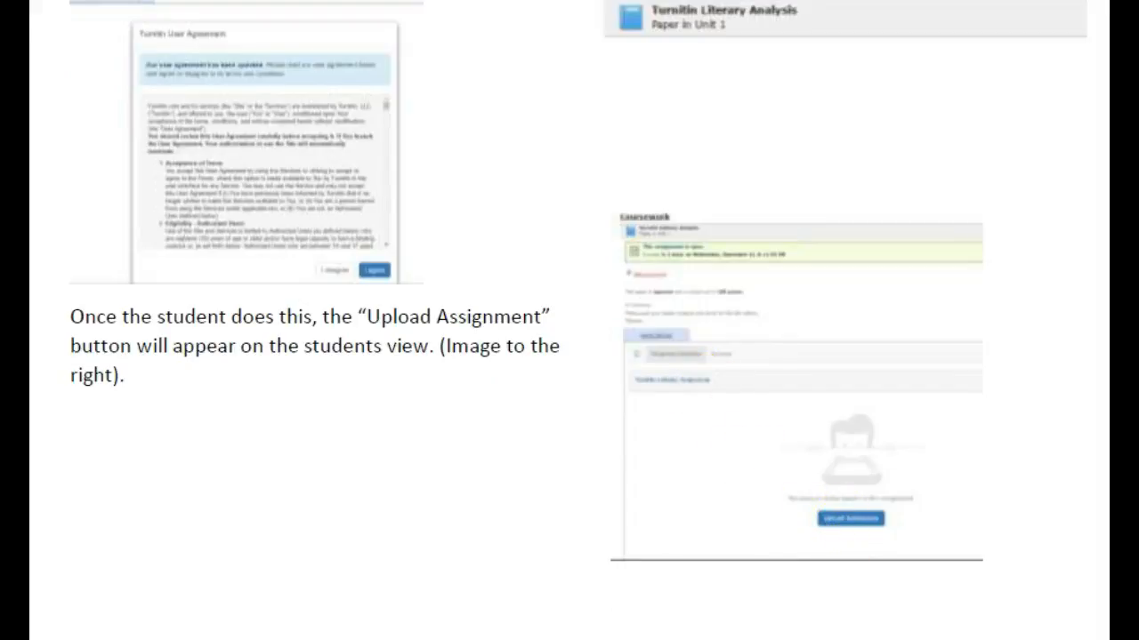
Switch to the Word copy of the student directions and zoom it to 200% to examine the Upload Submission illustration
{"action": "left_click", "coordinate": [610, 597]}
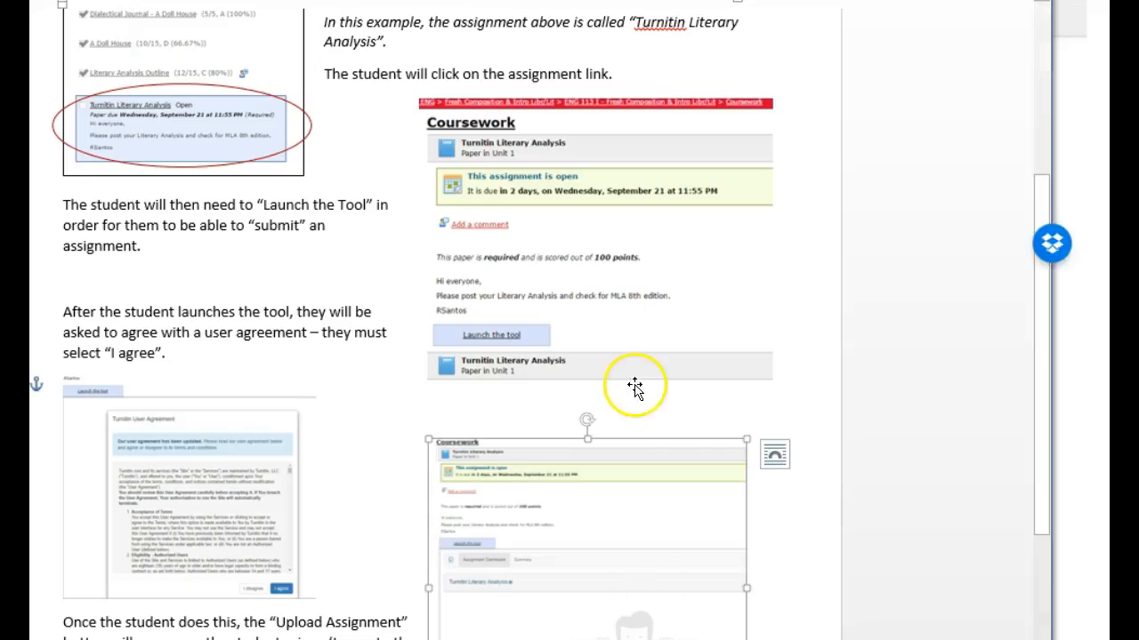
{"action": "scroll", "coordinate": [635, 388], "scroll_direction": "down", "scroll_amount": 5}
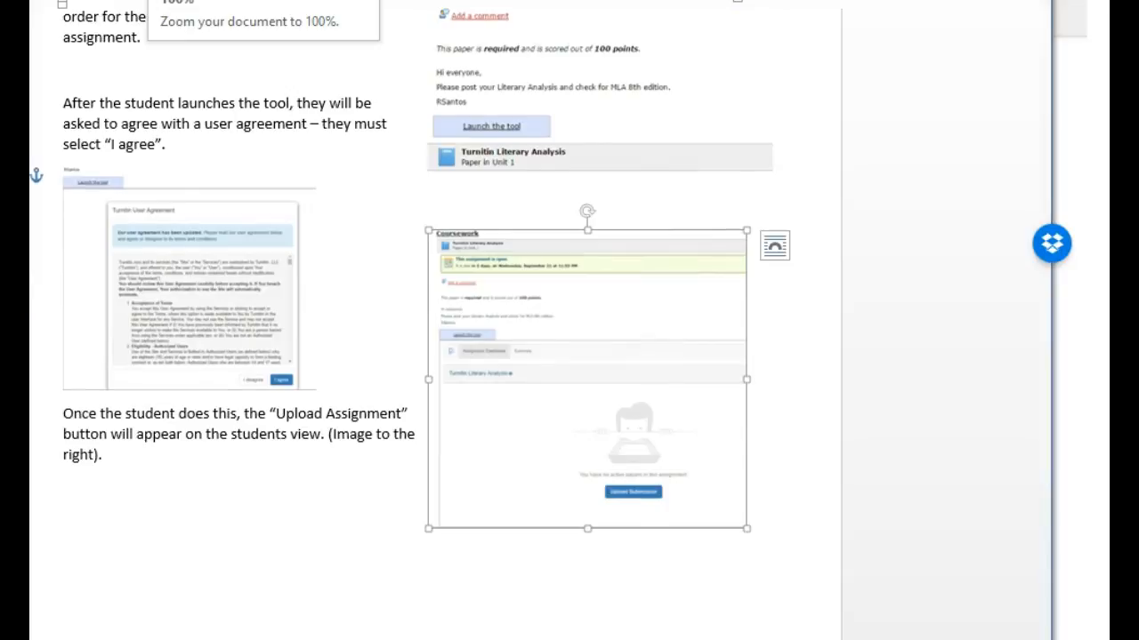
{"action": "left_click", "coordinate": [125, 1]}
{"action": "left_click", "coordinate": [243, 112]}
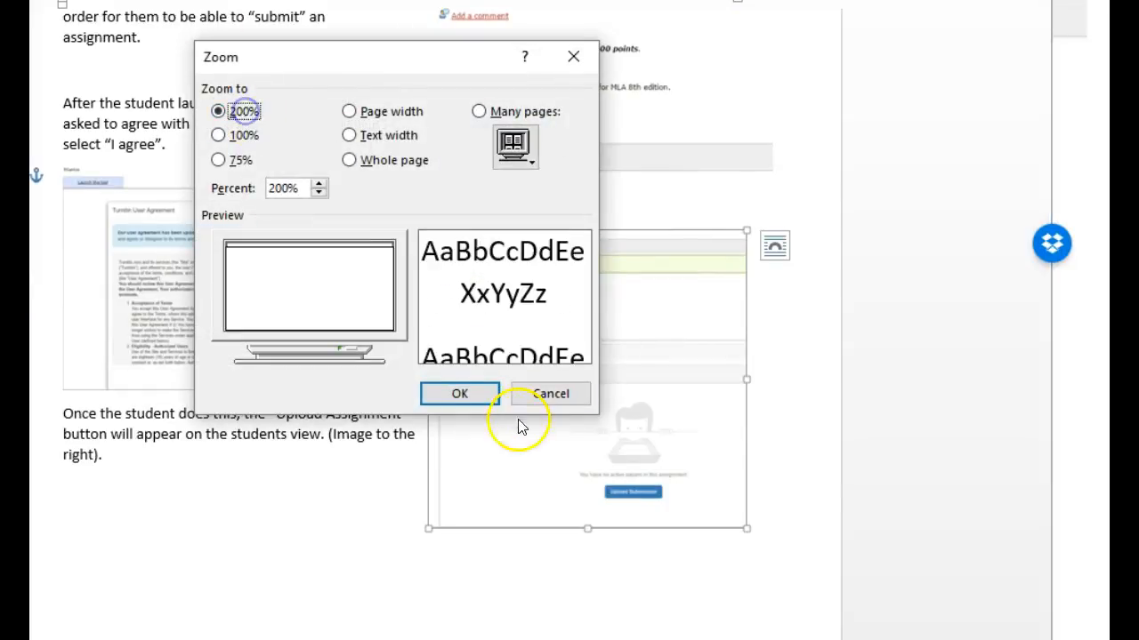
{"action": "left_click", "coordinate": [448, 394]}
{"action": "scroll", "coordinate": [757, 353], "scroll_direction": "down", "scroll_amount": 5}
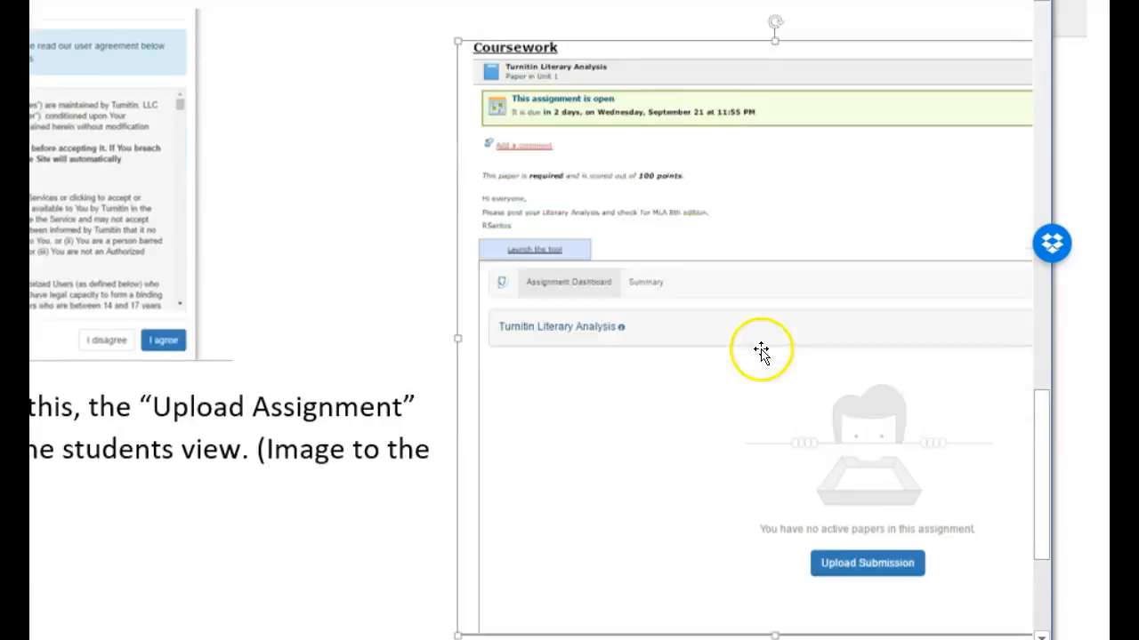
{"action": "scroll", "coordinate": [762, 348], "scroll_direction": "up", "scroll_amount": 2}
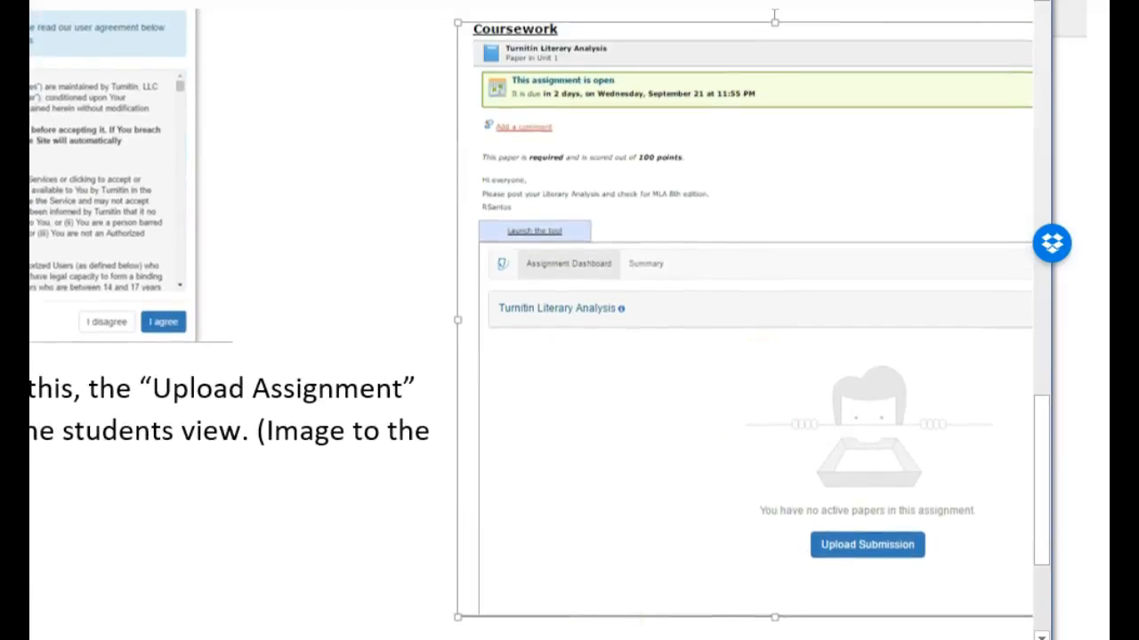
{"action": "scroll", "coordinate": [534, 320], "scroll_direction": "right", "scroll_amount": 3}
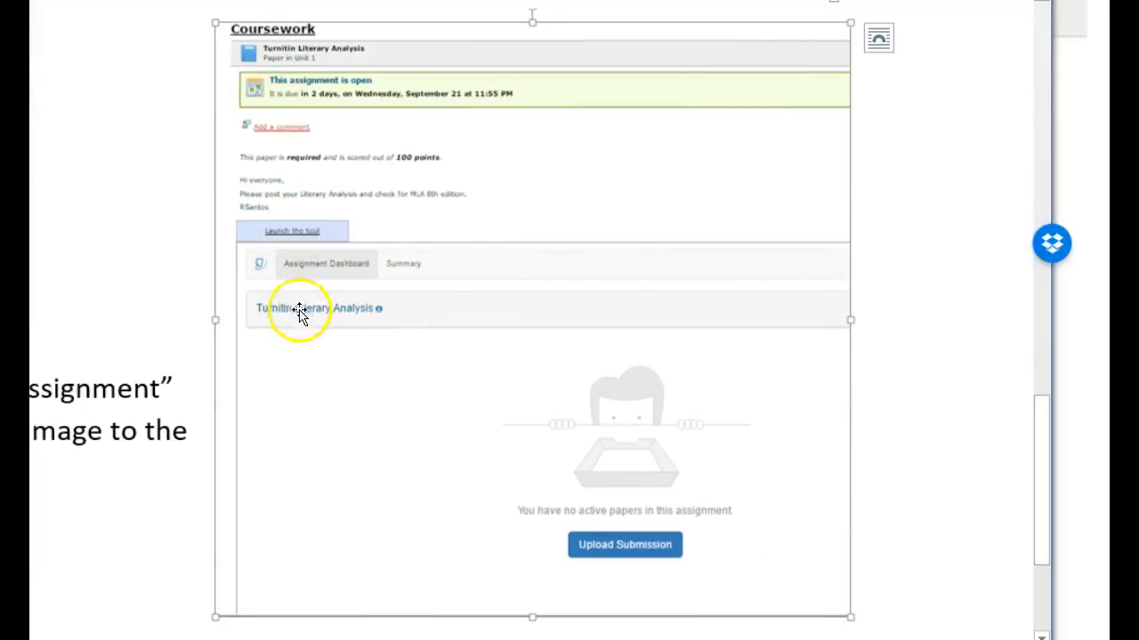
{"action": "left_click", "coordinate": [634, 548]}
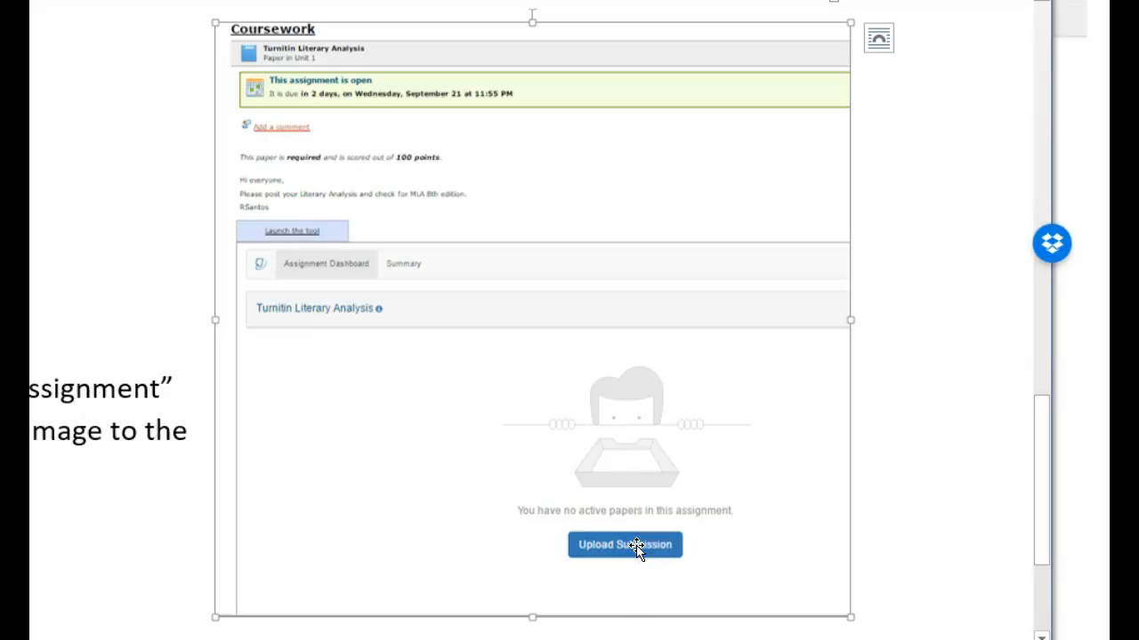